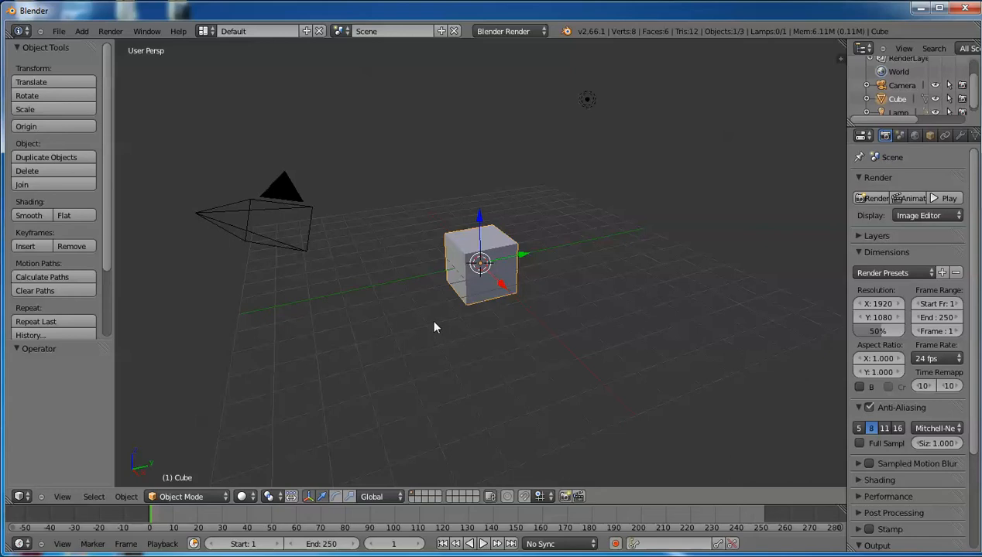
# - Examine the default cube from different angles and distances, framing it in the centre of the view
pyautogui.moveTo(427, 319); pyautogui.dragTo(391, 318, button='middle')
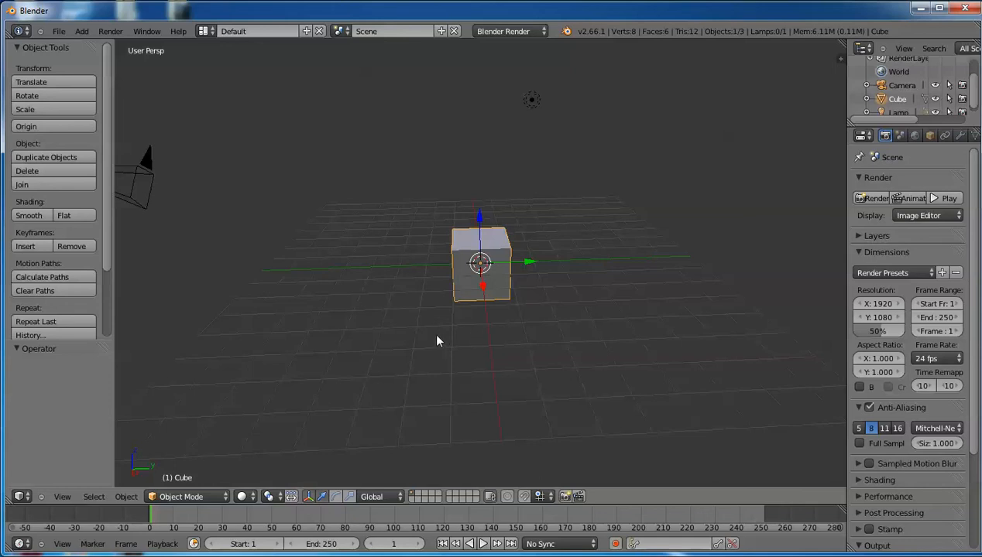
pyautogui.moveTo(428, 338)
pyautogui.mouseDown(button='middle')
pyautogui.moveTo(509, 361)
pyautogui.moveTo(600, 357)
pyautogui.moveTo(386, 324)
pyautogui.moveTo(314, 333)
pyautogui.moveTo(440, 328)
pyautogui.mouseUp(button='middle')
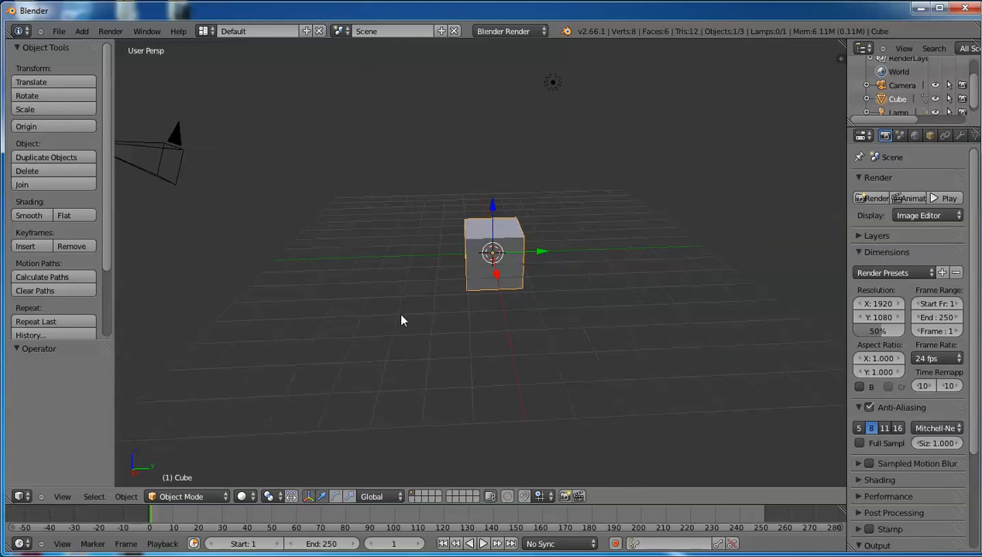
pyautogui.moveTo(401, 320)
pyautogui.mouseDown(button='middle')
pyautogui.moveTo(483, 317)
pyautogui.moveTo(316, 345)
pyautogui.moveTo(452, 337)
pyautogui.mouseUp(button='middle')
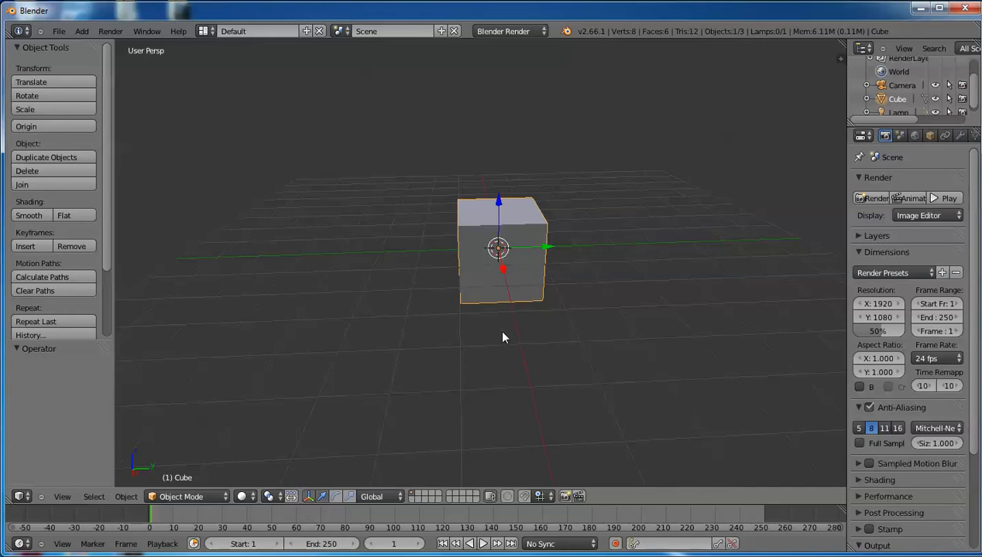
pyautogui.scroll(6, 500, 343)
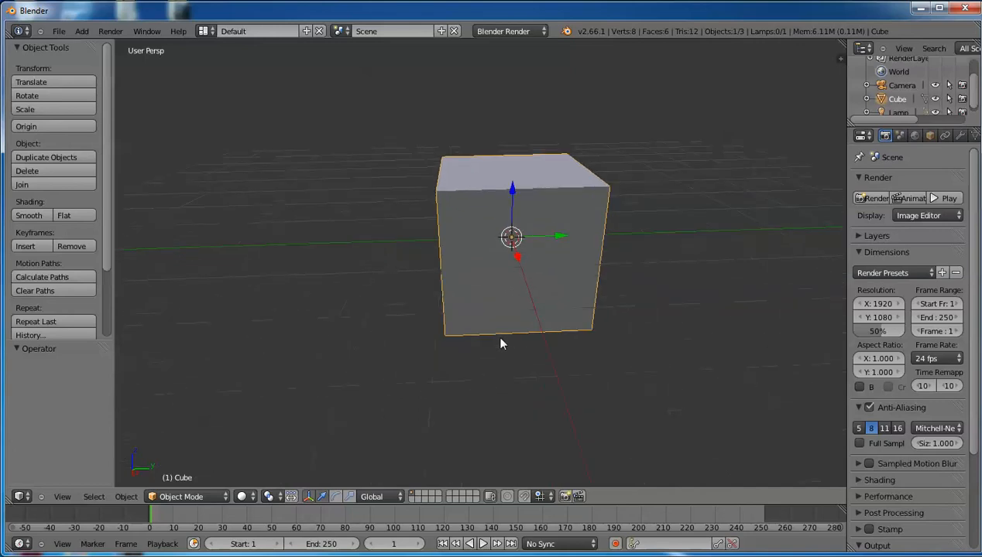
pyautogui.scroll(-3, 500, 344)
pyautogui.scroll(-2, 500, 344)
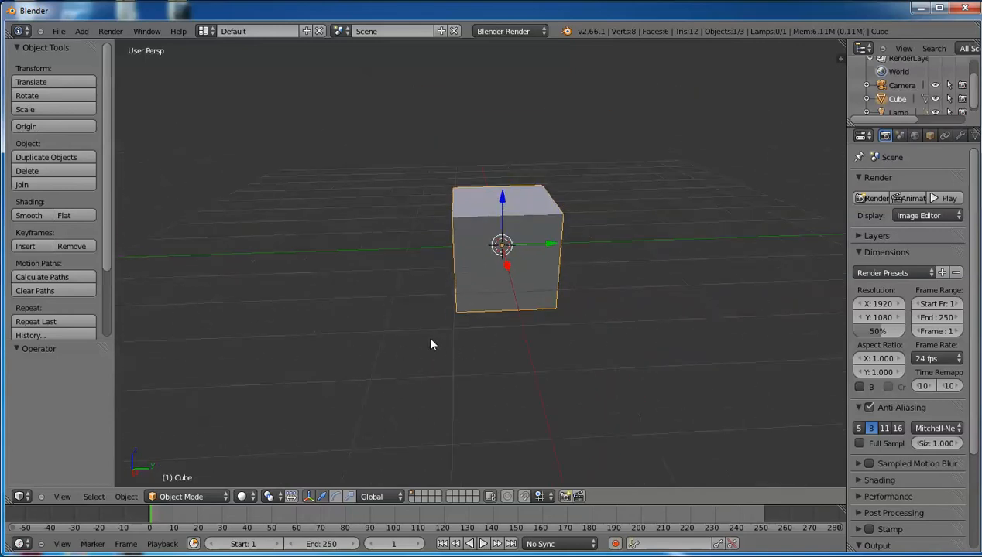
pyautogui.moveTo(401, 355); pyautogui.dragTo(639, 395, button='middle')
pyautogui.scroll(-4, 437, 361)
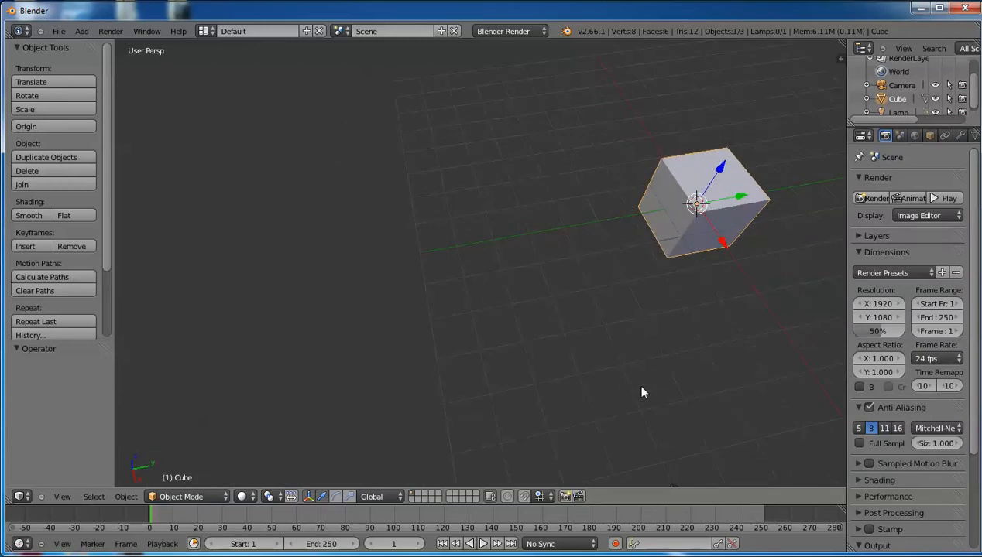
pyautogui.press('KP_Decimal')
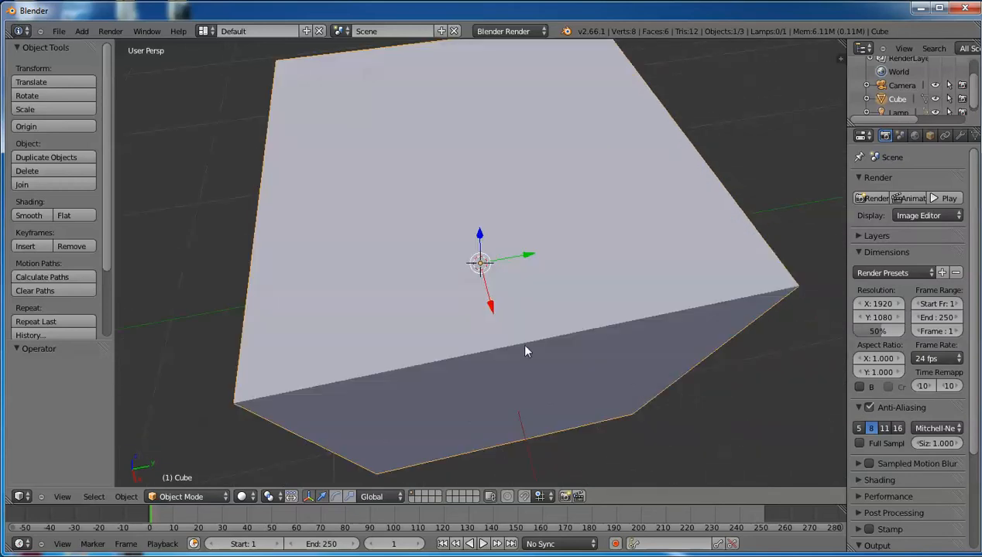
pyautogui.scroll(-8, 524, 358)
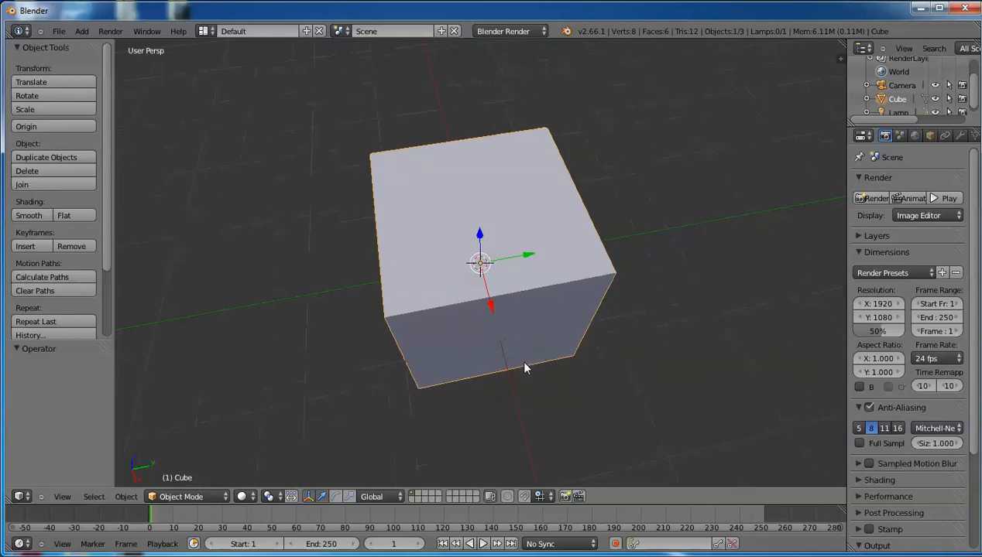
pyautogui.moveTo(552, 368)
pyautogui.mouseDown(button='middle')
pyautogui.moveTo(618, 316)
pyautogui.moveTo(563, 354)
pyautogui.moveTo(543, 344)
pyautogui.moveTo(478, 342)
pyautogui.moveTo(541, 364)
pyautogui.moveTo(591, 364)
pyautogui.moveTo(547, 373)
pyautogui.mouseUp(button='middle')
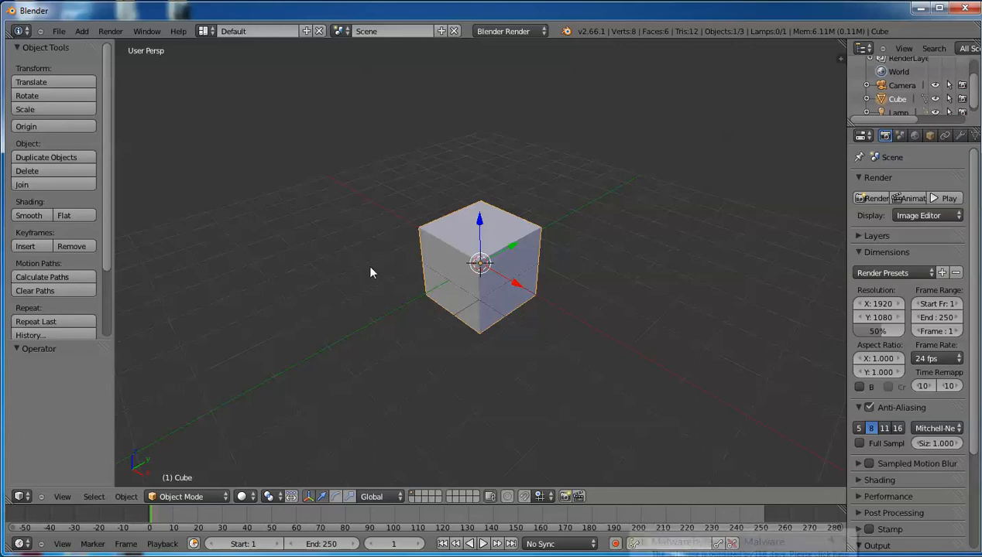
# - Examine the cube in orthographic front view, rotating the view around it sideways in fixed increments in both directions
pyautogui.press('KP_5')
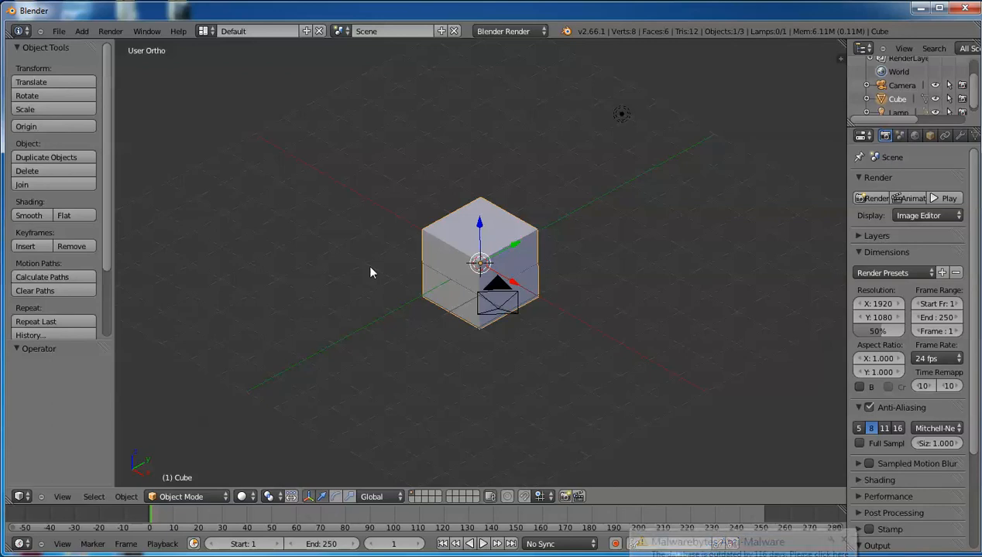
pyautogui.press('KP_1')
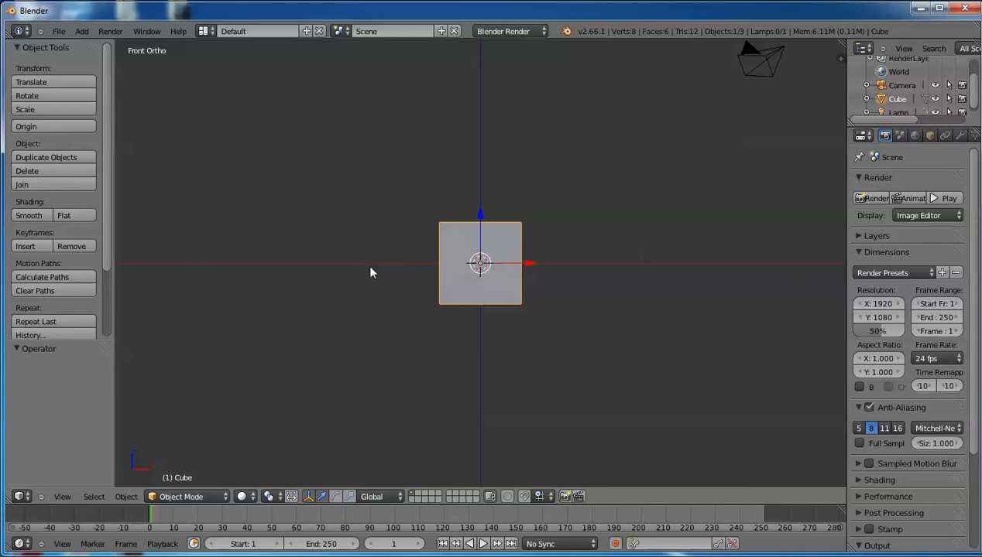
pyautogui.press('KP_6')
pyautogui.press('KP_6')
pyautogui.press('KP_6')
pyautogui.press('KP_4')
pyautogui.press('KP_4')
pyautogui.press('KP_4')
pyautogui.press('KP_4')
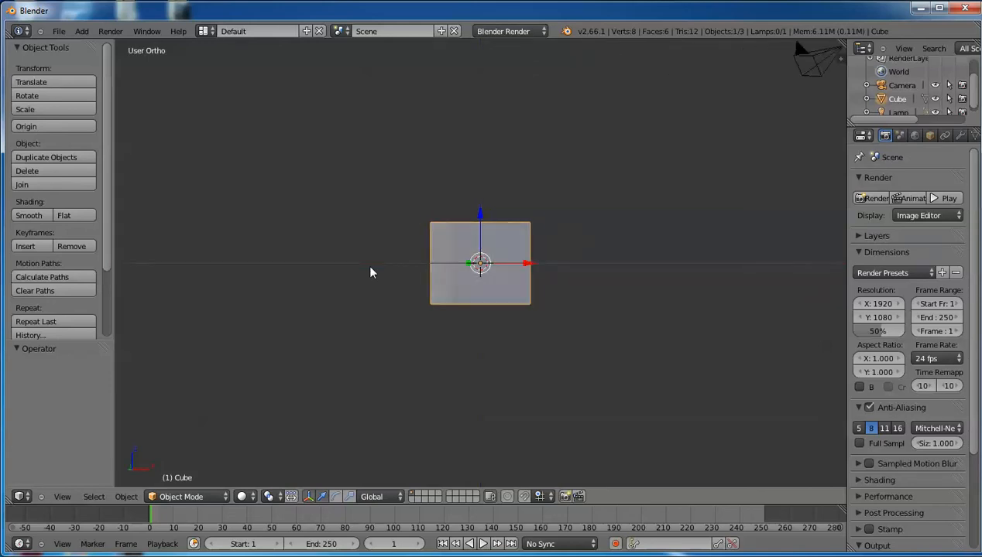
pyautogui.press('KP_4')
pyautogui.press('KP_4')
pyautogui.press('KP_6')
pyautogui.press('KP_6')
pyautogui.press('KP_6')
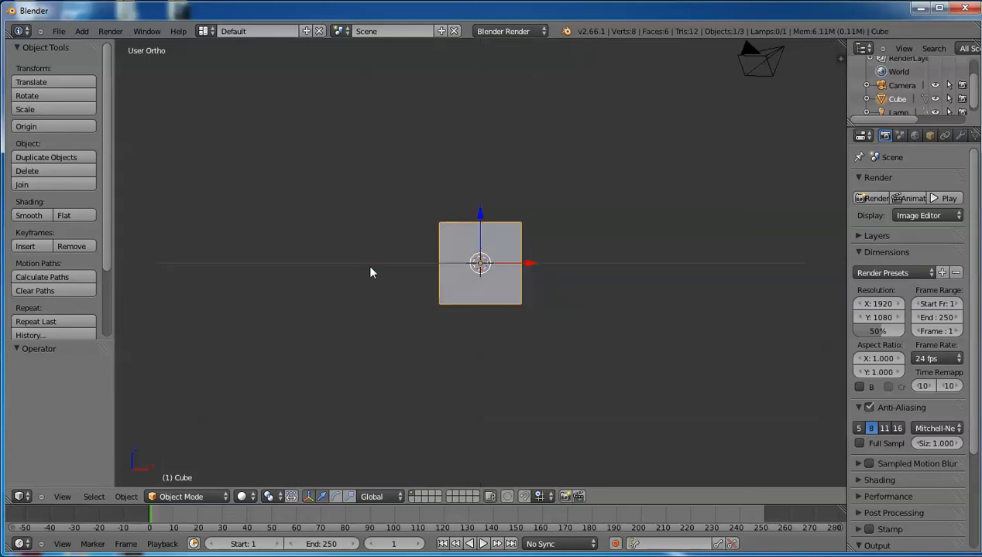
# - Examine the cube from above and below in fixed view increments, and return to an angled perspective view
pyautogui.press('KP_8')
pyautogui.press('KP_8')
pyautogui.press('KP_2')
pyautogui.press('KP_2')
pyautogui.press('KP_2')
pyautogui.press('KP_2')
pyautogui.press('KP_8')
pyautogui.press('KP_8')
pyautogui.press('KP_5')
pyautogui.moveTo(565, 219); pyautogui.dragTo(526, 270, button='middle')
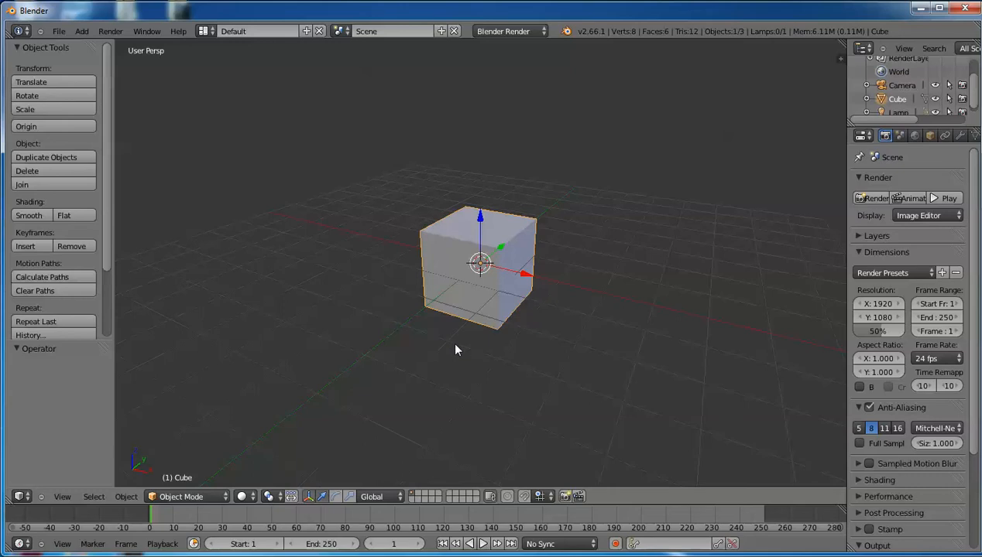
# - Switch the cube from Object Mode to Edit Mode
pyautogui.press('Tab')
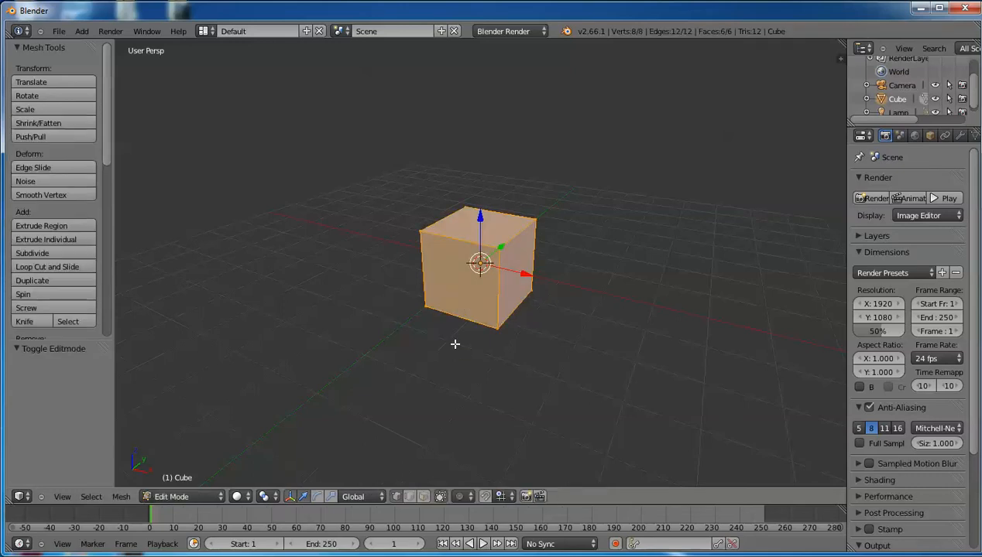
pyautogui.press('Tab')
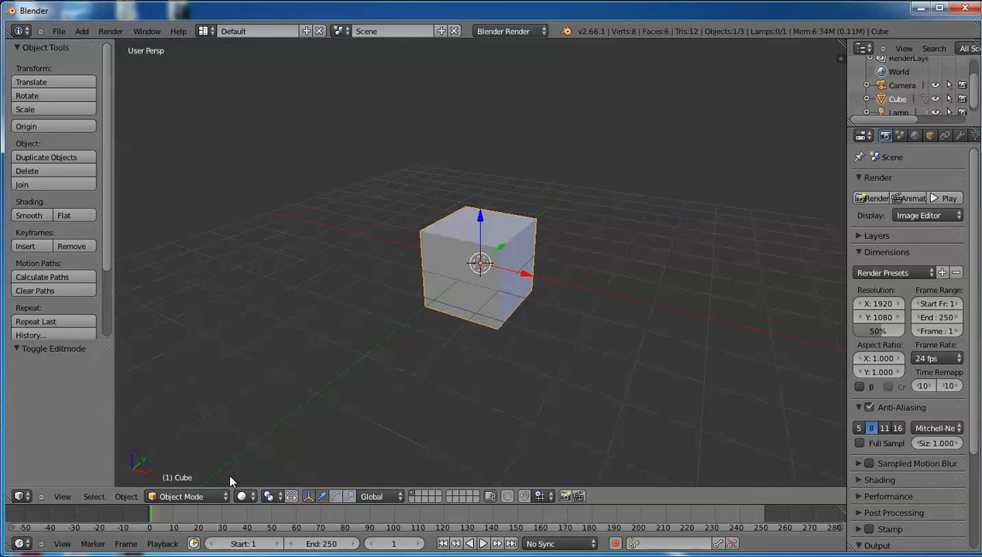
pyautogui.click(225, 498)
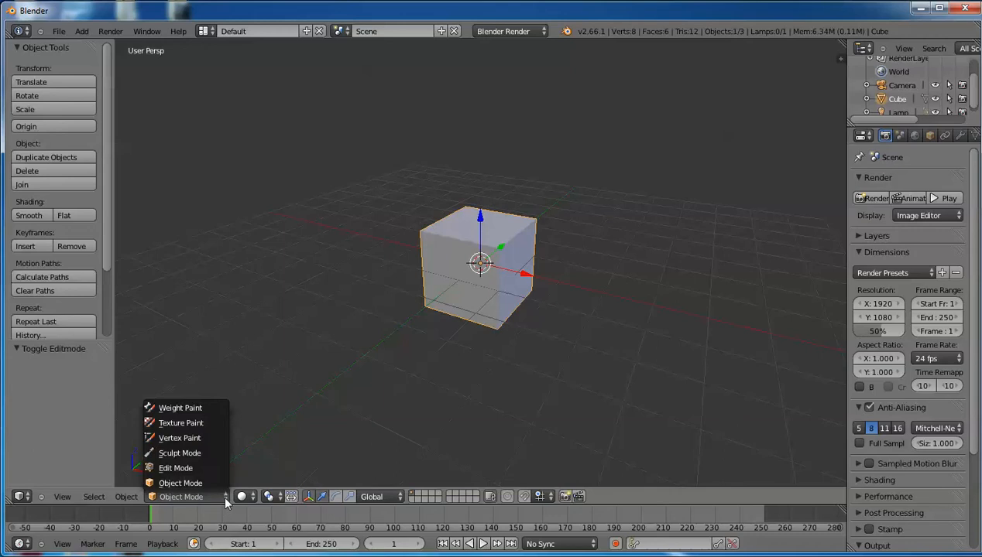
pyautogui.click(197, 468)
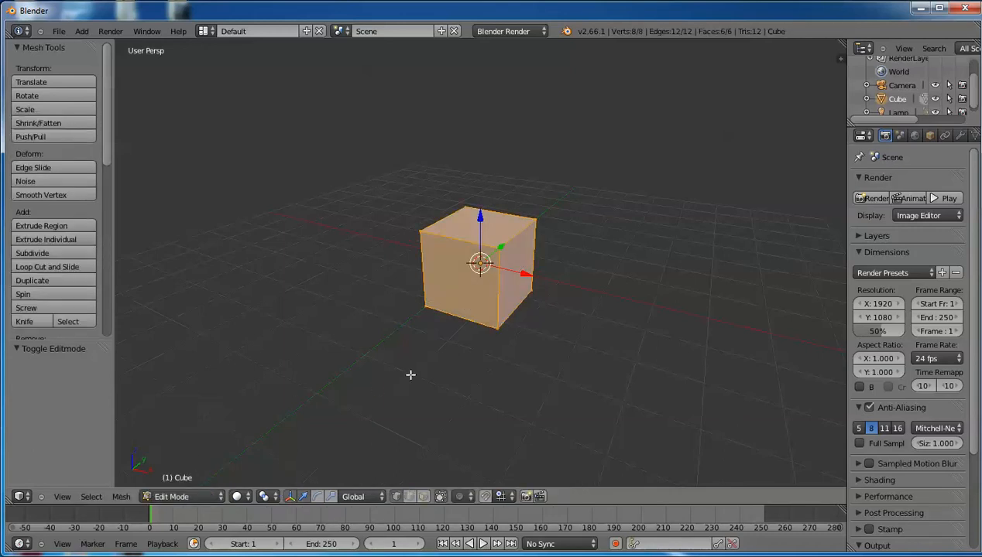
# - Using face selection, select the cube's positive-X face and move it outward along X and by about 0.144 along Z
pyautogui.click(424, 498)
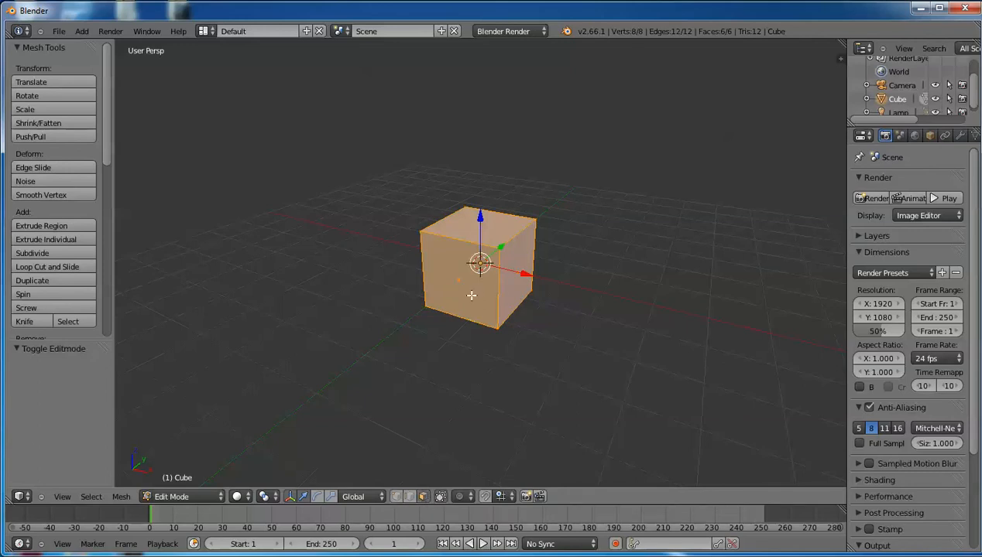
pyautogui.rightClick(512, 286)
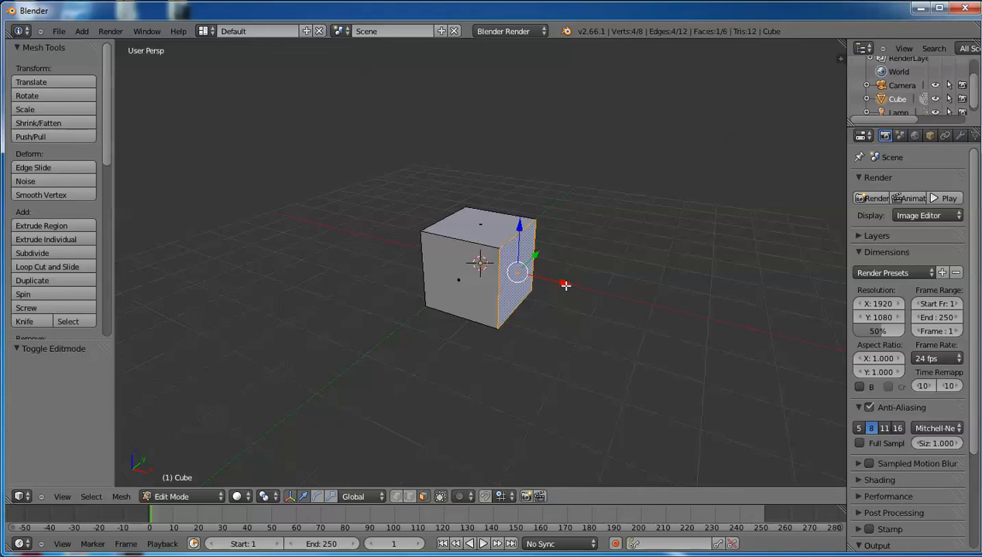
pyautogui.moveTo(562, 284)
pyautogui.mouseDown()
pyautogui.moveTo(590, 287)
pyautogui.moveTo(570, 254)
pyautogui.moveTo(591, 237)
pyautogui.moveTo(588, 291)
pyautogui.moveTo(550, 234)
pyautogui.moveTo(562, 302)
pyautogui.mouseUp()
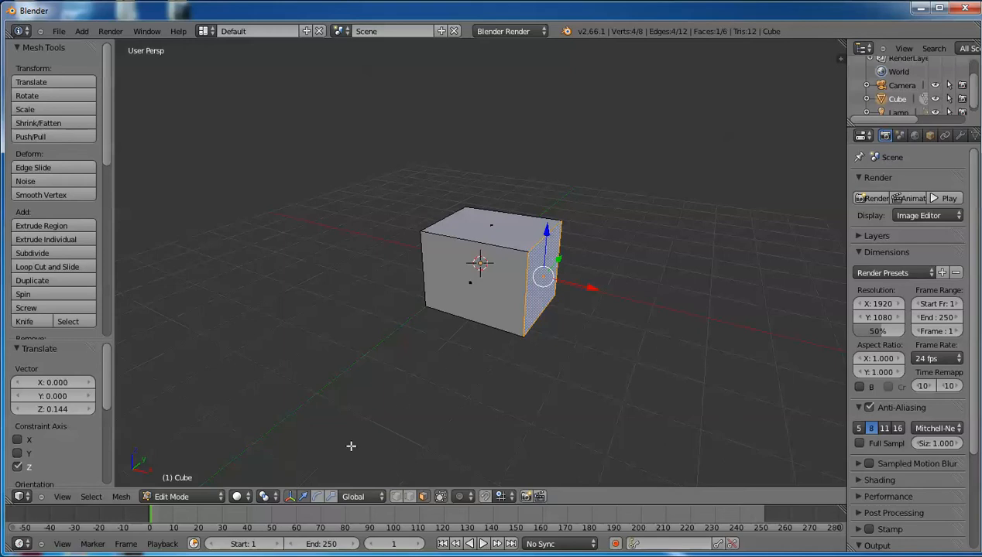
# - Try the rotate, scale and move manipulators, and rotate the selected end face about 0.83° around the Y axis
pyautogui.click(317, 496)
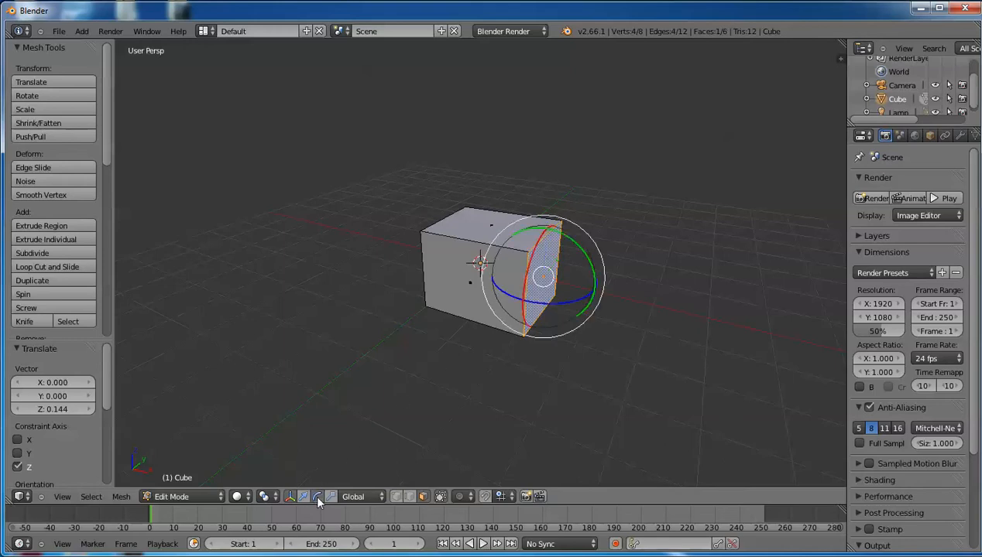
pyautogui.click(331, 497)
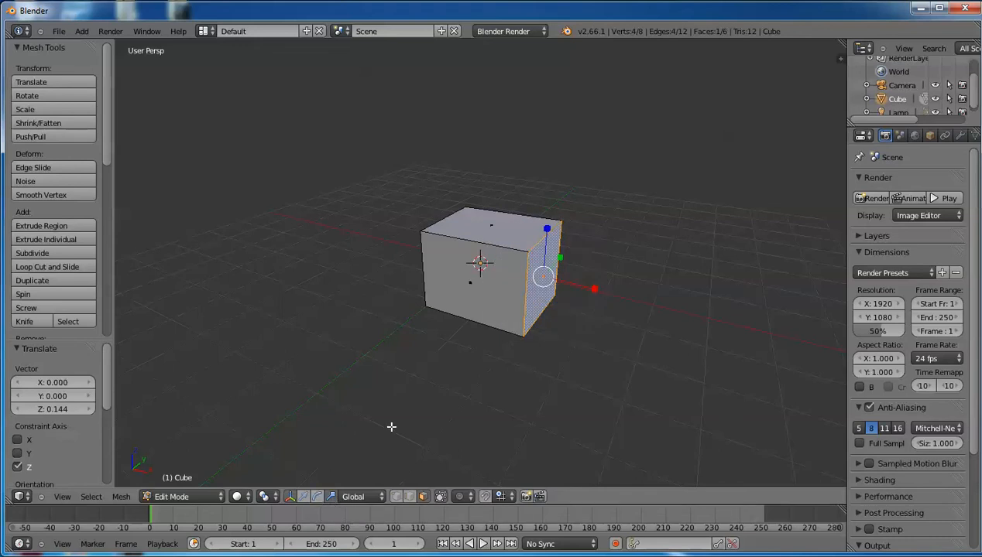
pyautogui.hotkey('ctrl', 'alt', 'g')
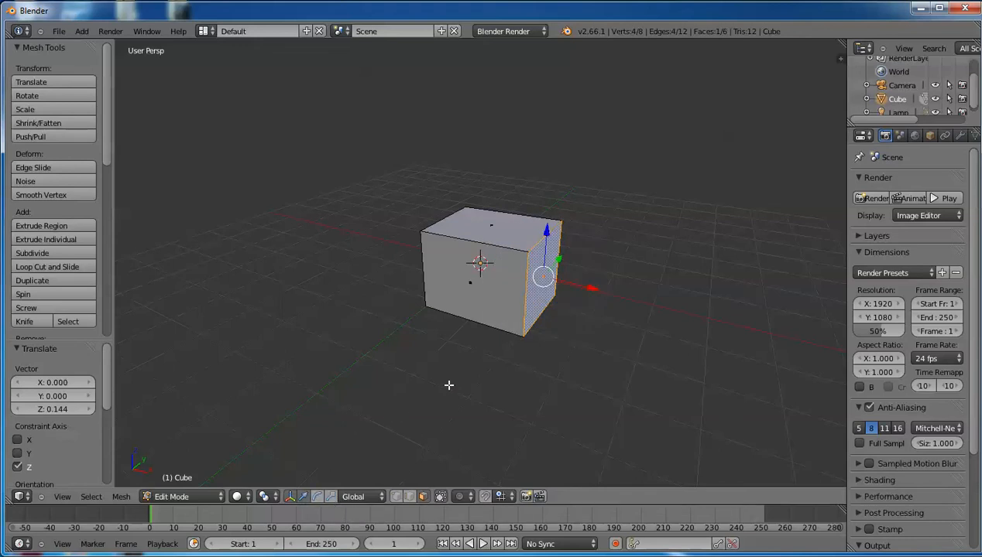
pyautogui.hotkey('ctrl', 'alt', 'r')
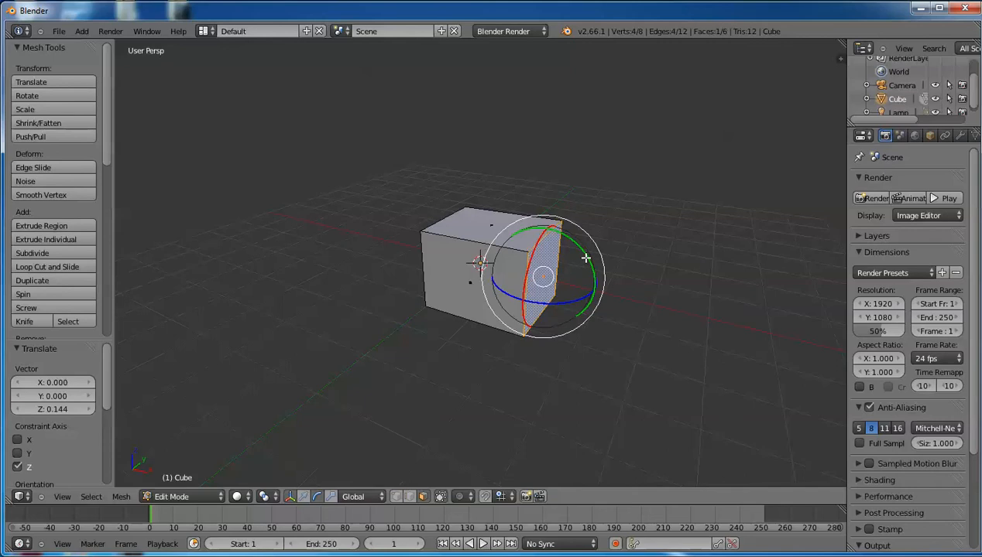
pyautogui.moveTo(582, 257)
pyautogui.mouseDown()
pyautogui.moveTo(591, 284)
pyautogui.moveTo(576, 262)
pyautogui.mouseUp()
# - Scale the end face to about 0.888 along Z, and to about 0.754 on Y and Z with X excluded
pyautogui.hotkey('ctrl', 'alt', 's')
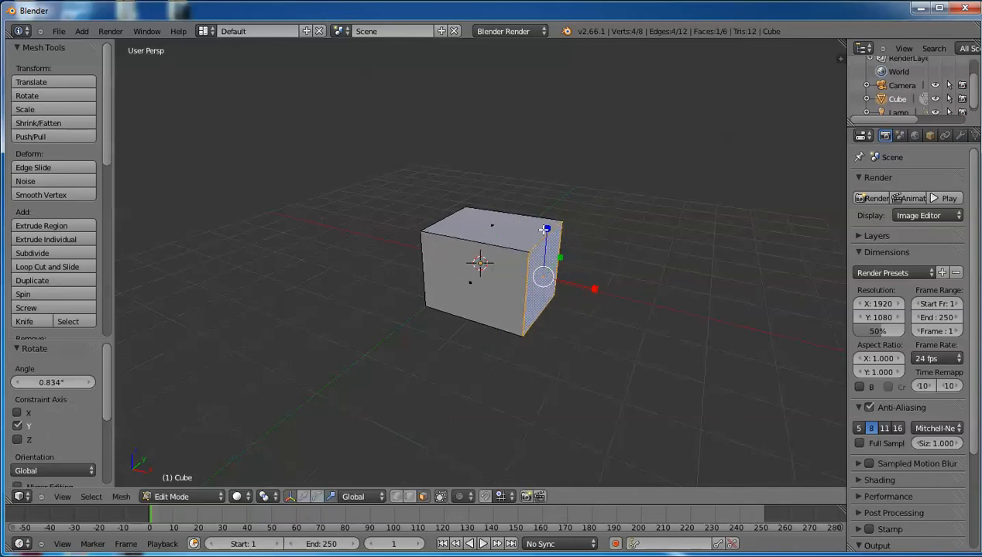
pyautogui.moveTo(542, 228)
pyautogui.mouseDown()
pyautogui.moveTo(550, 195)
pyautogui.moveTo(546, 232)
pyautogui.mouseUp()
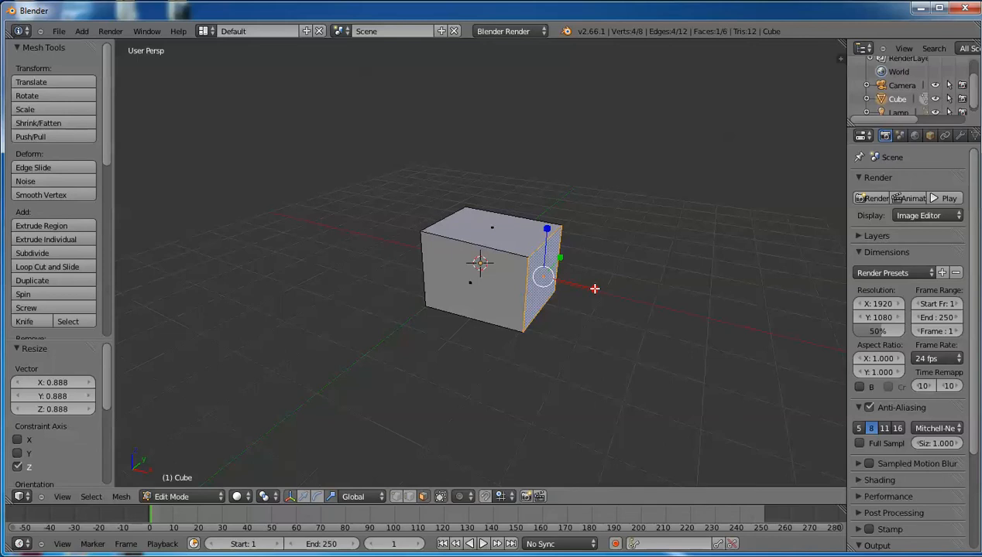
pyautogui.press('s')
pyautogui.hotkey('shift', 'x')
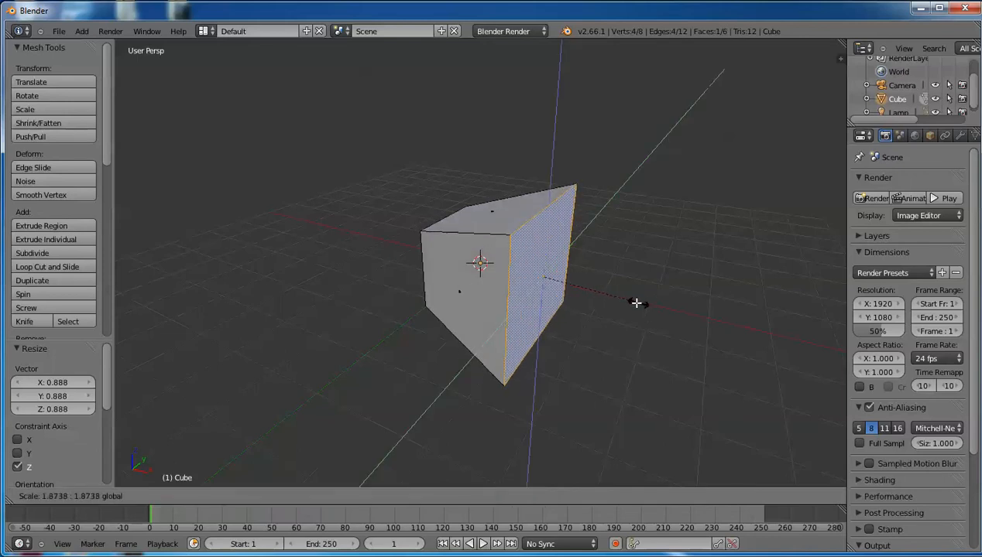
pyautogui.click(574, 296)
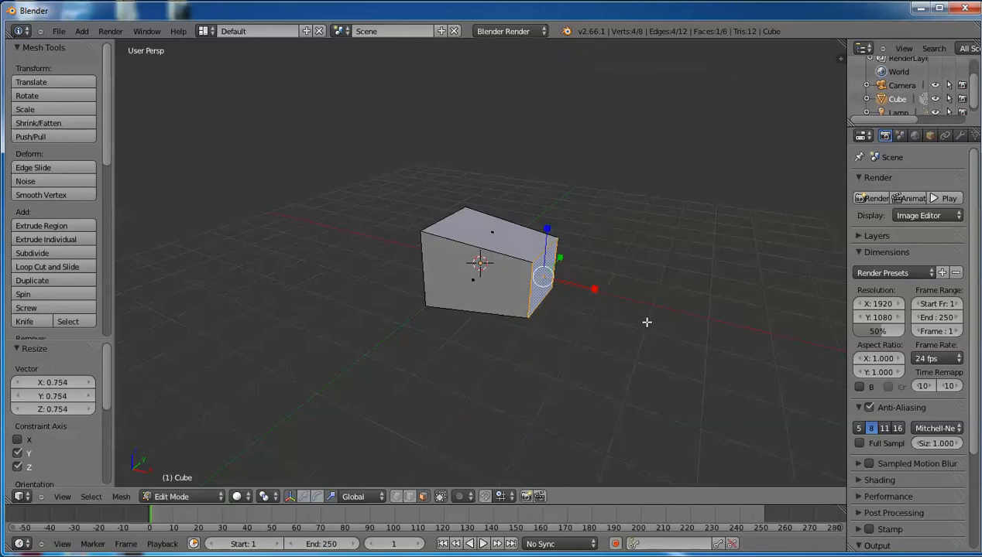
# - Grow the face selection, scale it to about 1.035 on Y and Z only, and shrink the selection back to the end face
pyautogui.press('ctrl+KP_Add')
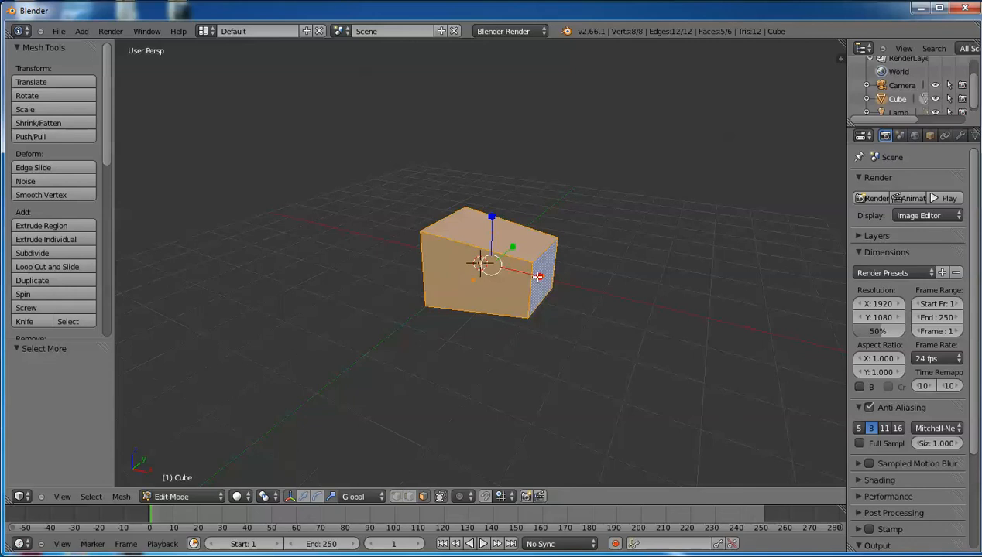
pyautogui.press('s')
pyautogui.hotkey('shift', 'x')
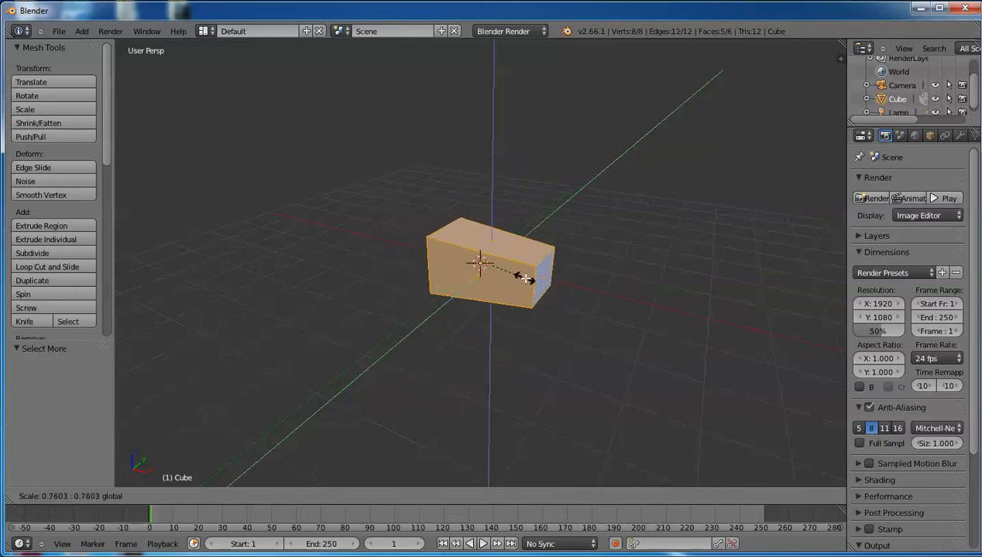
pyautogui.click(538, 284)
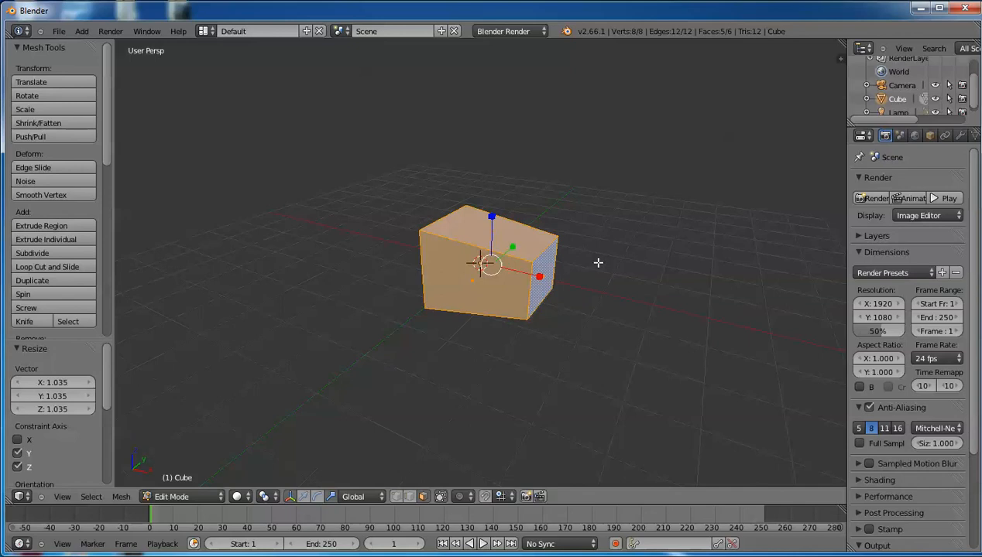
pyautogui.press('ctrl+KP_Subtract')
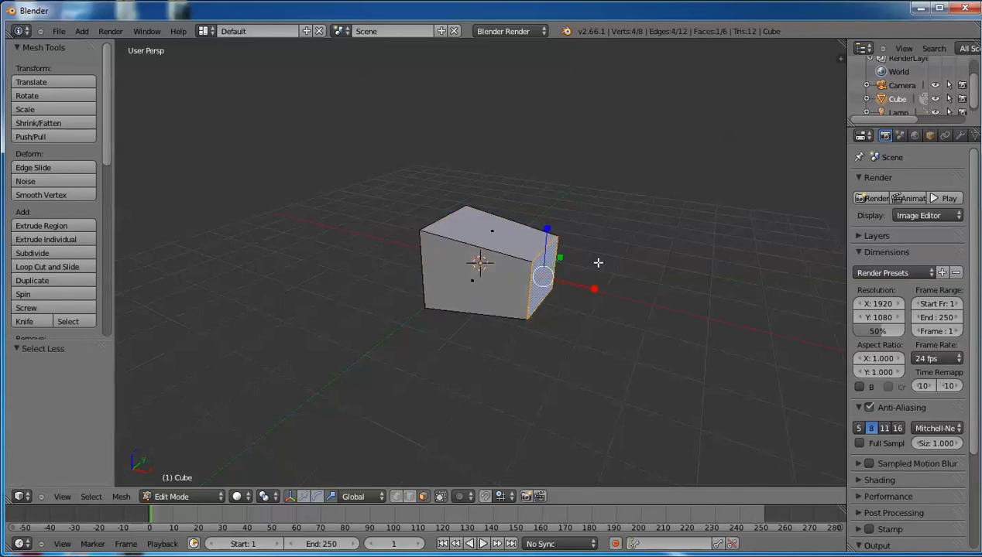
# - Try Loop Cut and Slide around the box with several numbers of cuts, place a single cut near the middle, and undo it
pyautogui.click(80, 268)
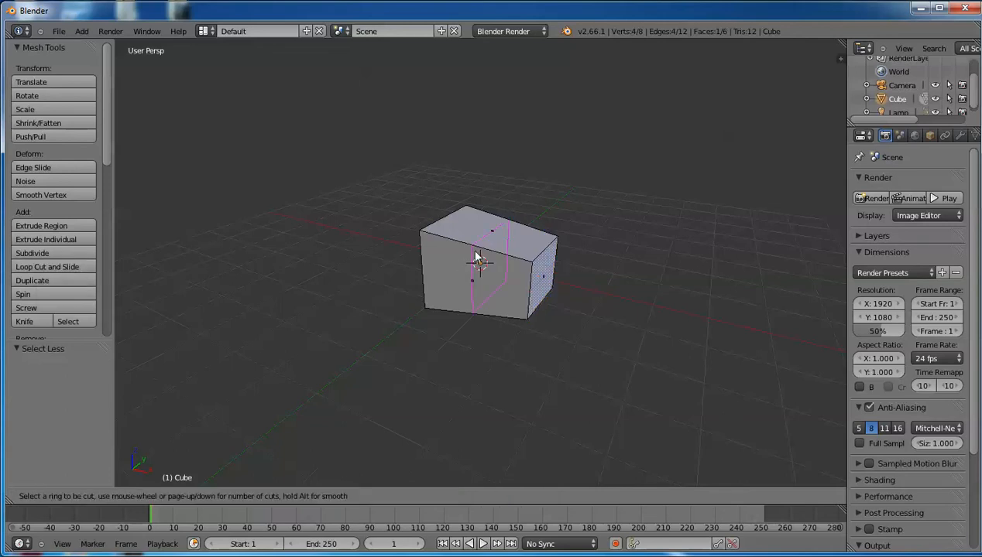
pyautogui.scroll(2, 478, 258)
pyautogui.scroll(-2, 477, 258)
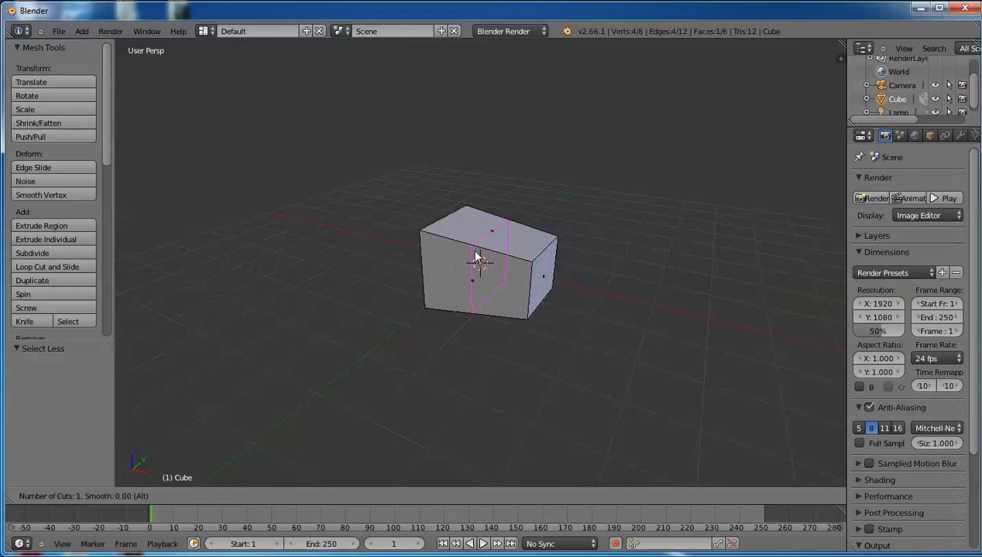
pyautogui.scroll(3, 478, 257)
pyautogui.scroll(2, 477, 258)
pyautogui.scroll(-2, 477, 258)
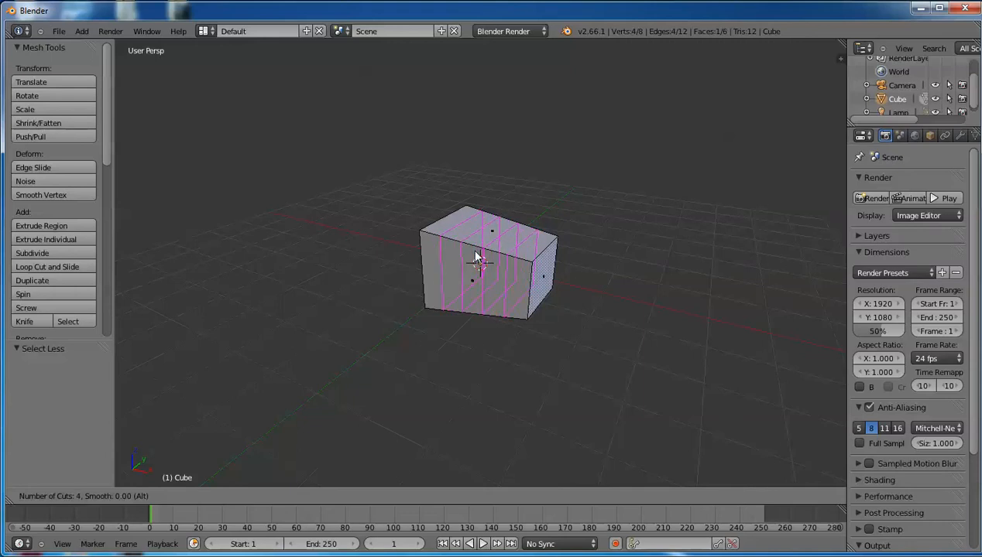
pyautogui.scroll(-2, 477, 258)
pyautogui.scroll(-1, 478, 258)
pyautogui.click(471, 254)
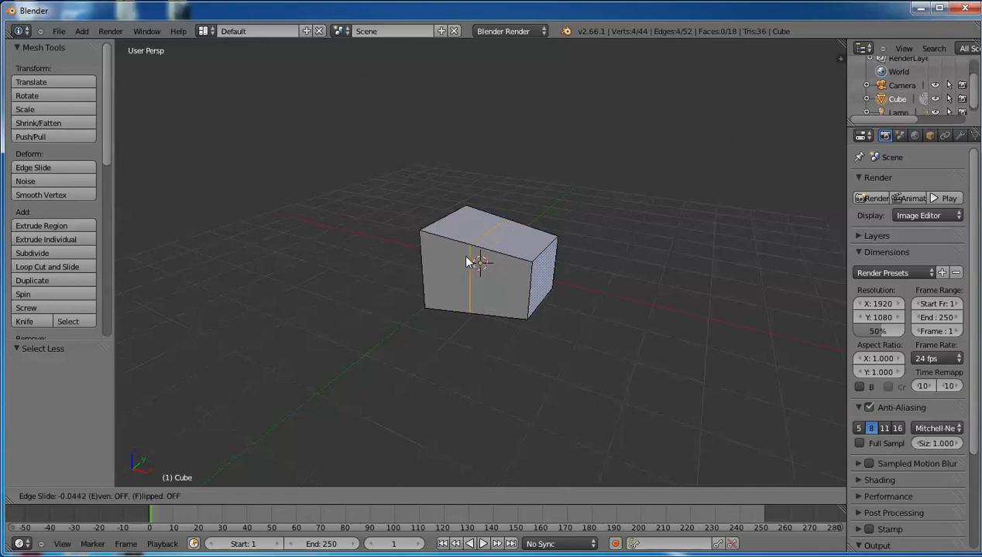
pyautogui.click(473, 255)
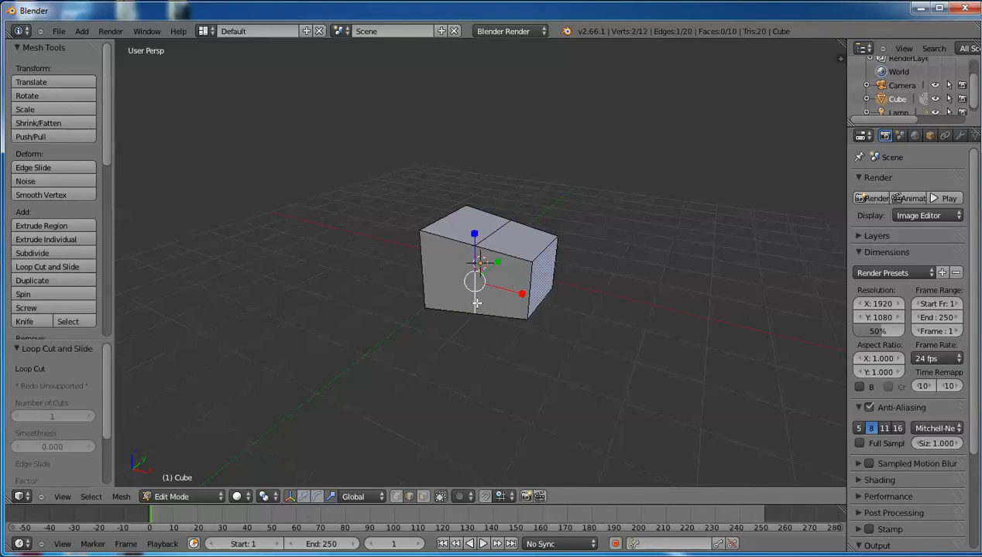
pyautogui.keyDown('alt'); pyautogui.rightClick(506, 245); pyautogui.keyUp('alt')
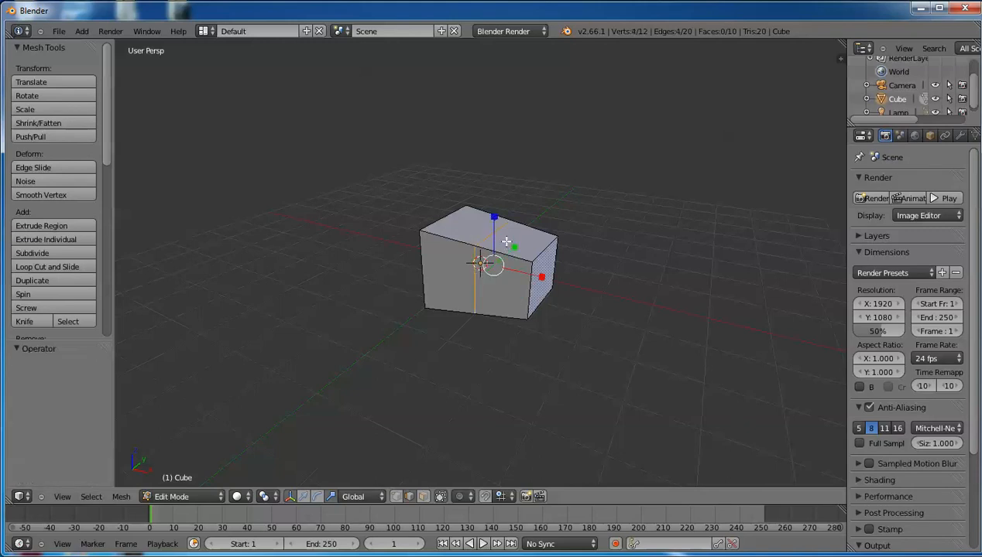
pyautogui.hotkey('ctrl', 'z')
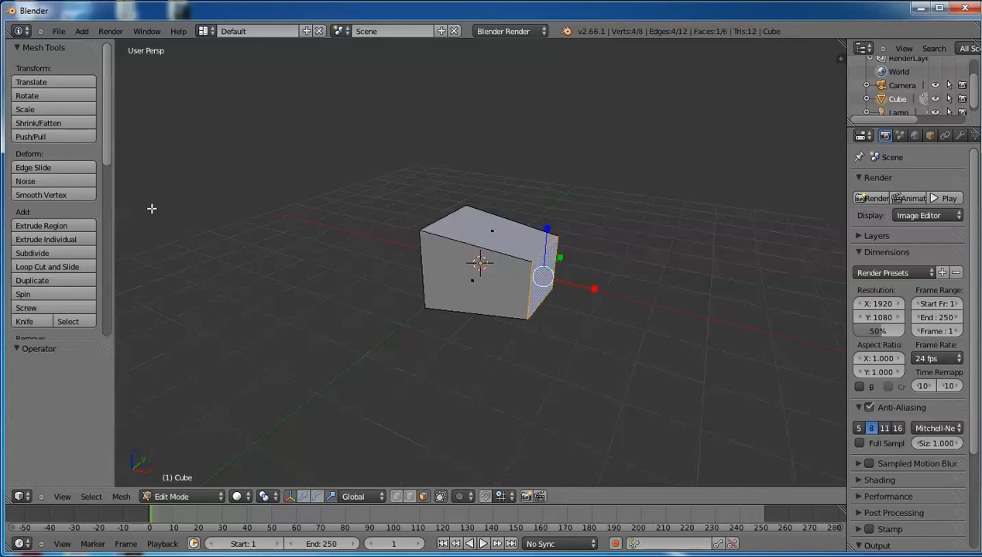
# - Add one centred loop cut around the box, dividing its length along X, and select the complete new edge loop
pyautogui.click(86, 267)
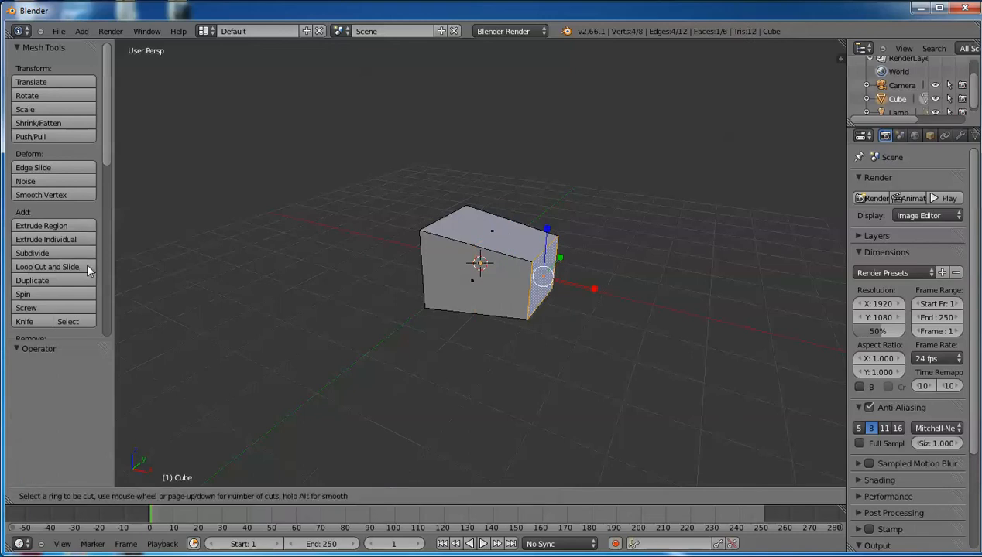
pyautogui.click(485, 243)
pyautogui.rightClick(484, 238)
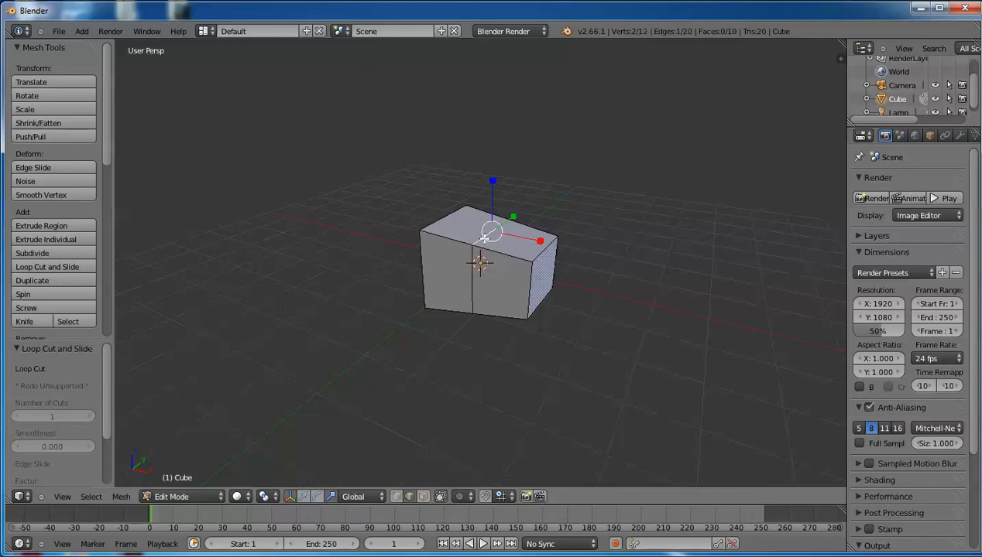
pyautogui.keyDown('alt'); pyautogui.rightClick(495, 284); pyautogui.keyUp('alt')
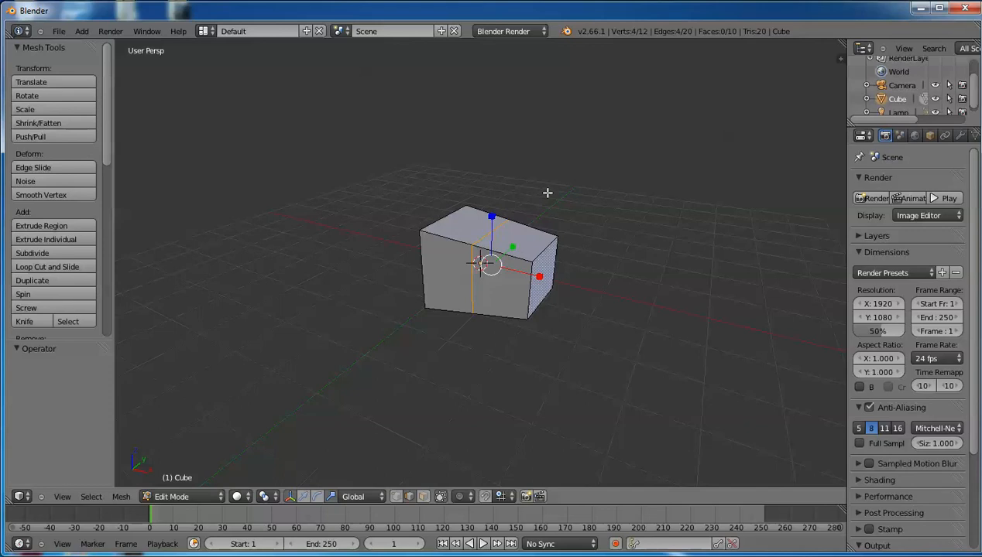
pyautogui.press('a')
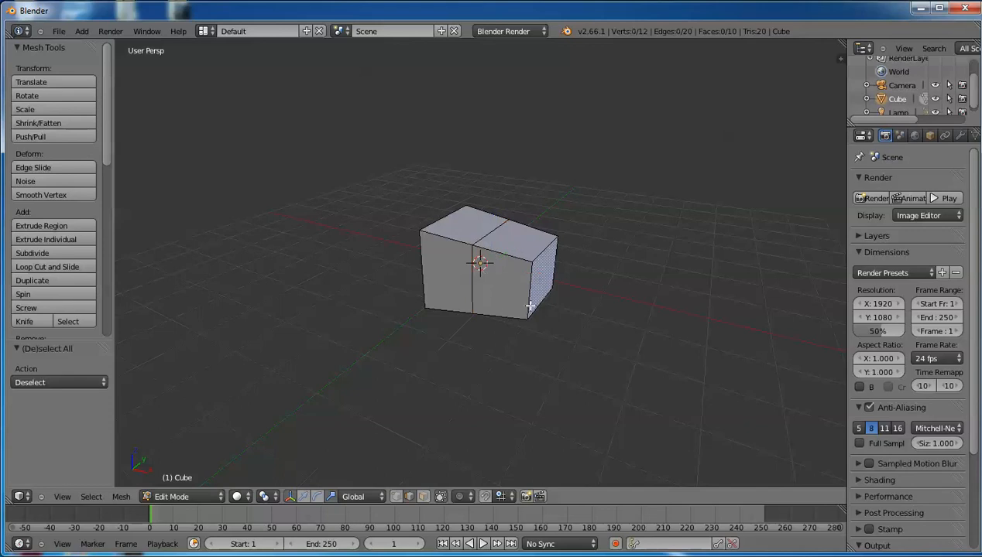
pyautogui.keyDown('alt'); pyautogui.rightClick(493, 231); pyautogui.keyUp('alt')
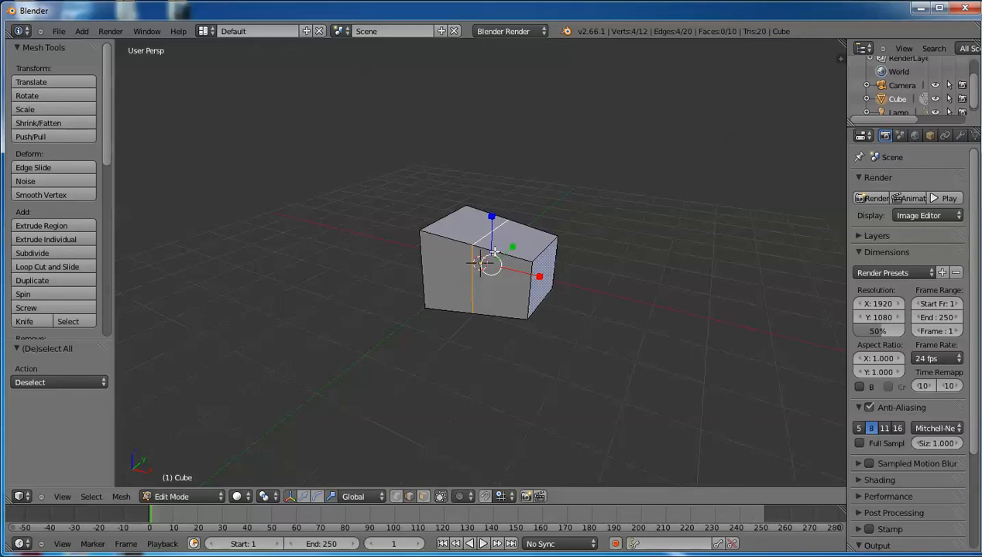
# - Switch to face selection, allow hidden geometry to be selected, and box-select all faces of the negative-X half
pyautogui.moveTo(445, 327)
pyautogui.mouseDown(button='middle')
pyautogui.moveTo(419, 334)
pyautogui.moveTo(456, 324)
pyautogui.mouseUp(button='middle')
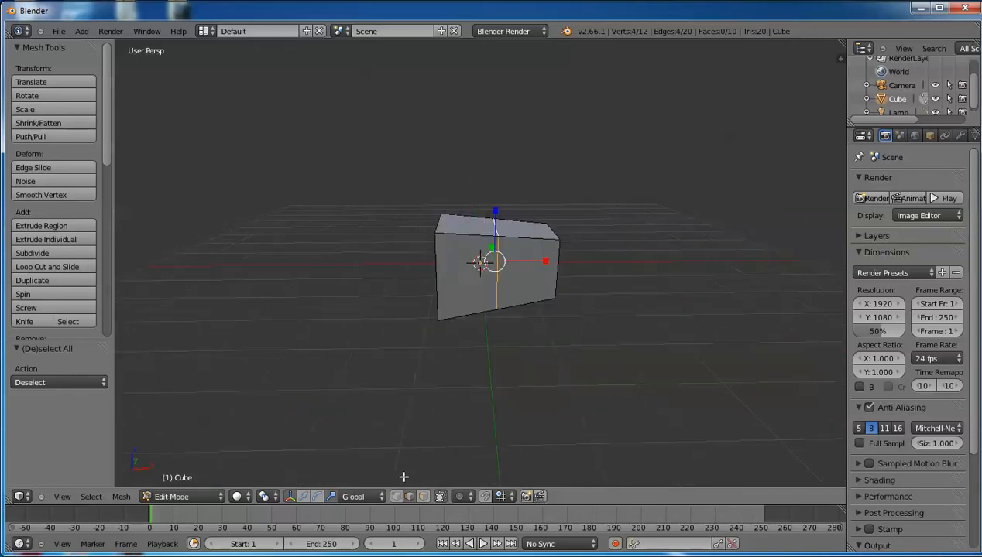
pyautogui.click(423, 496)
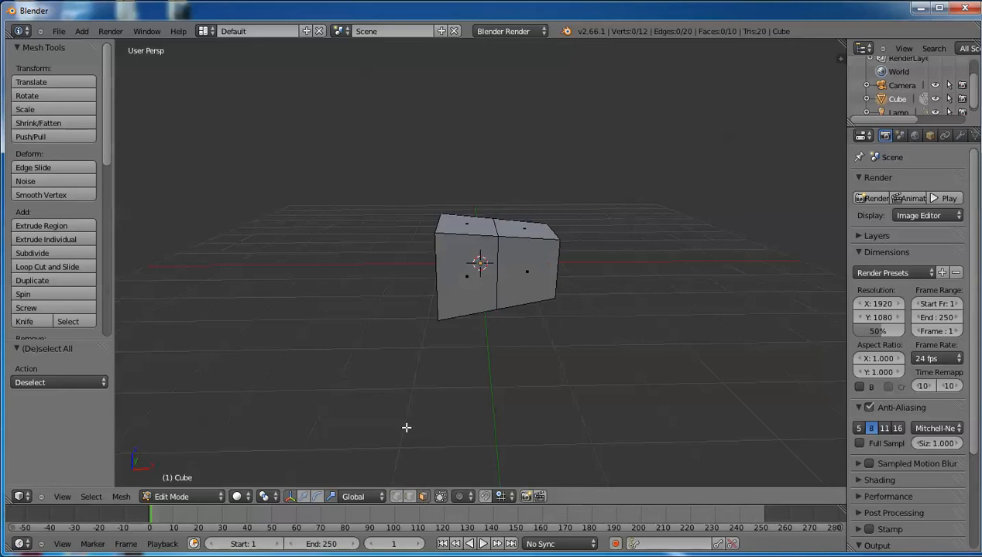
pyautogui.click(441, 498)
pyautogui.press('b')
pyautogui.moveTo(369, 156); pyautogui.dragTo(489, 359)
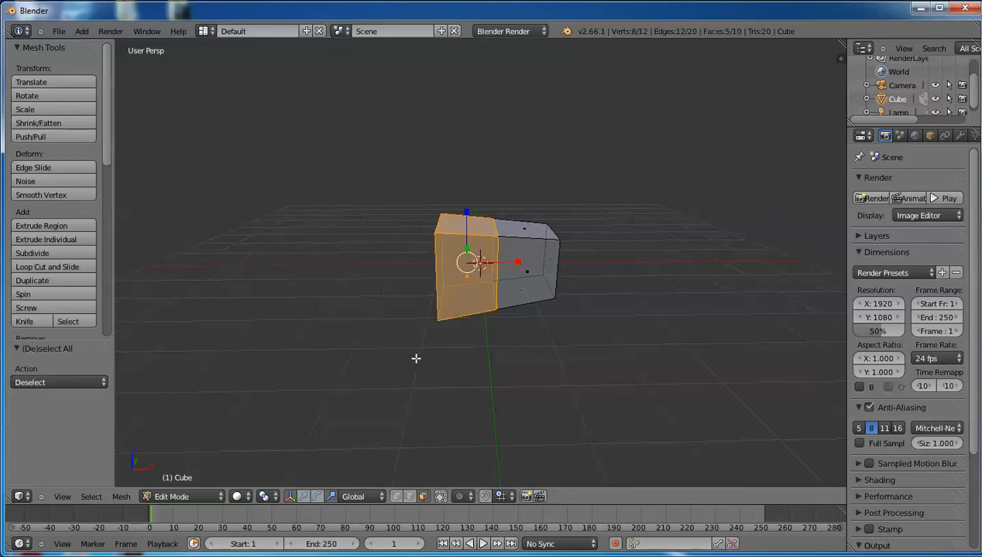
# - Clear the selection, limit selection to visible geometry, and box-select the visible faces of the negative-X half
pyautogui.moveTo(370, 341)
pyautogui.mouseDown(button='middle')
pyautogui.moveTo(588, 349)
pyautogui.moveTo(454, 358)
pyautogui.moveTo(355, 331)
pyautogui.mouseUp(button='middle')
pyautogui.press('a')
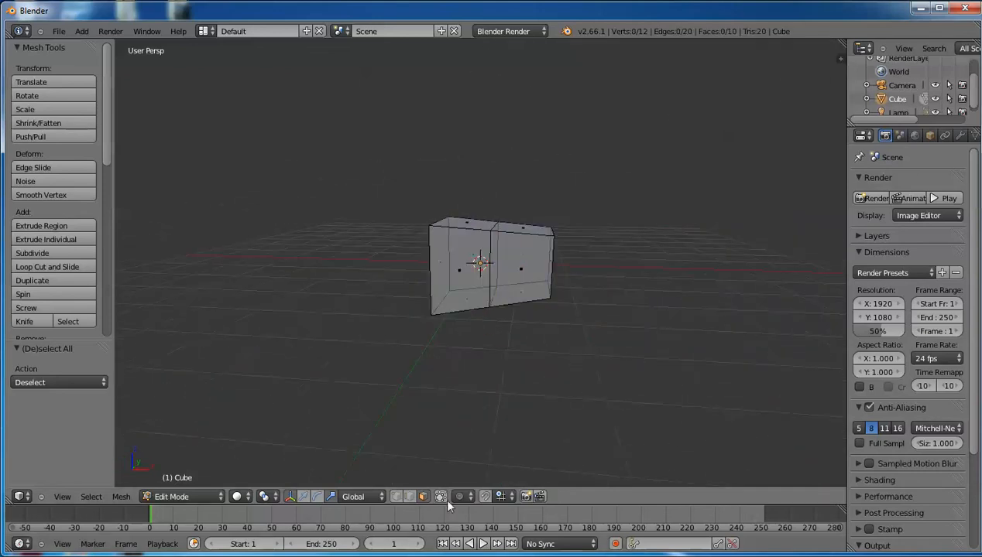
pyautogui.moveTo(401, 379); pyautogui.dragTo(419, 387, button='middle')
pyautogui.press('b')
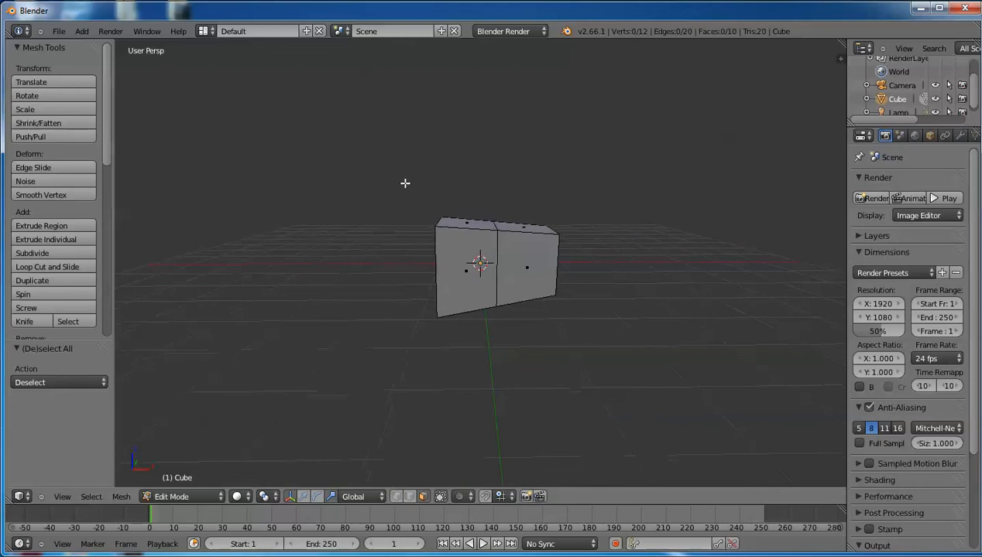
pyautogui.moveTo(403, 181); pyautogui.dragTo(465, 333)
pyautogui.moveTo(467, 349); pyautogui.dragTo(398, 343, button='middle')
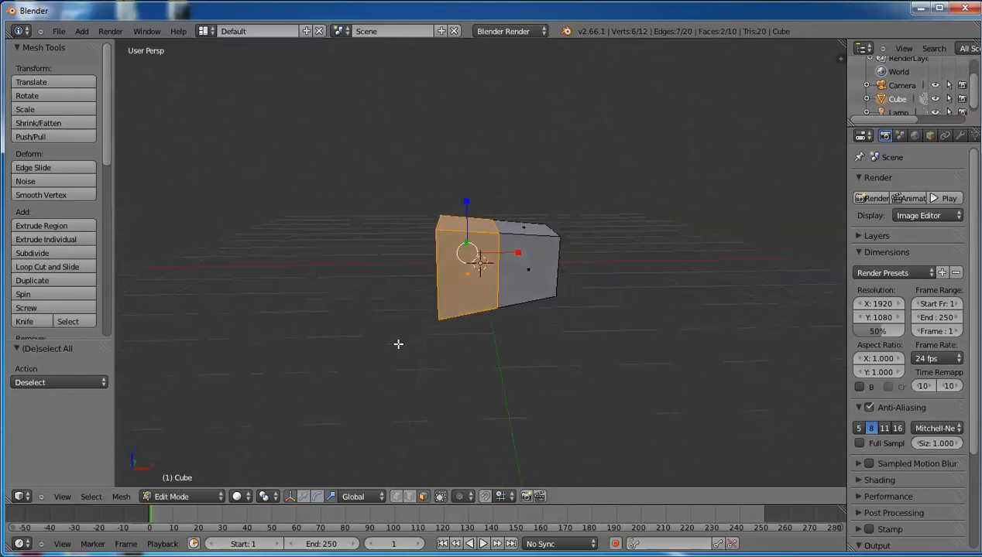
# - Allow hidden geometry to be selected, box-select every face of the negative-X half, and delete these faces
pyautogui.click(424, 498)
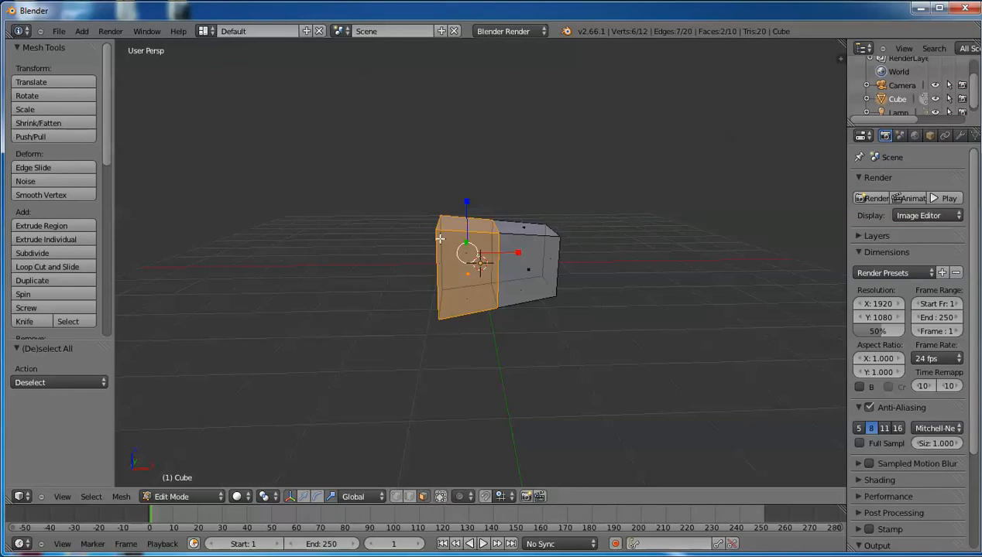
pyautogui.moveTo(389, 165); pyautogui.dragTo(486, 347)
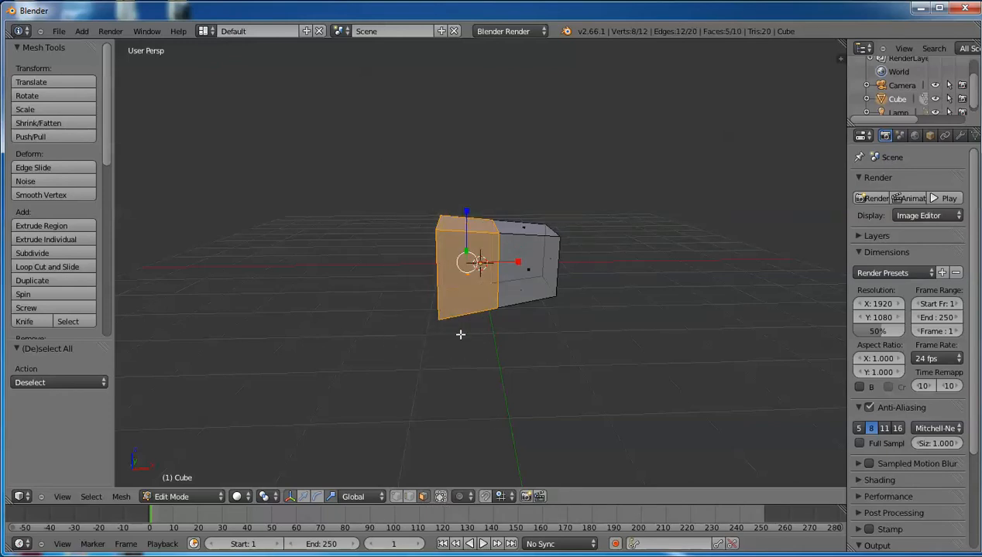
pyautogui.press('x')
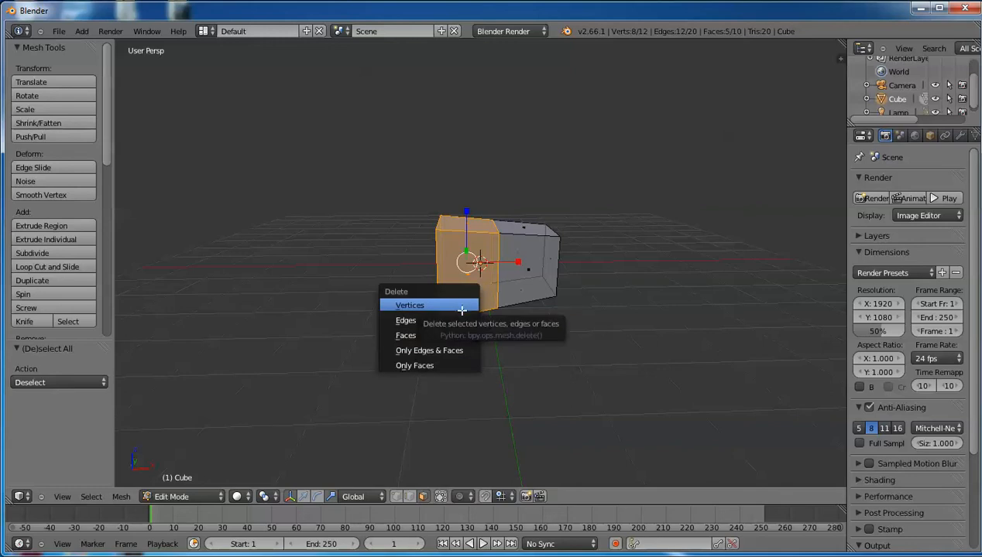
pyautogui.click(451, 335)
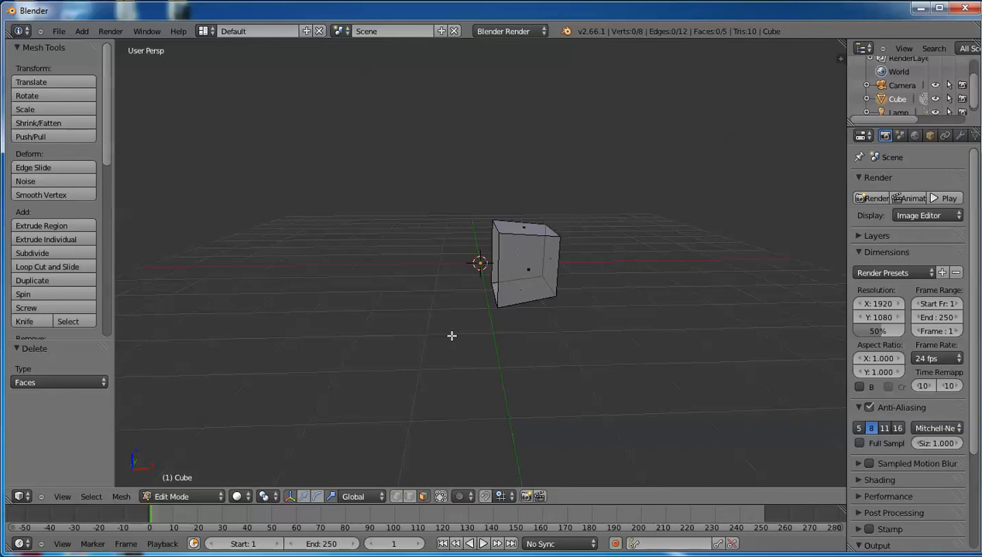
# - Return to Object Mode and add a Mirror modifier to the remaining half of the cube
pyautogui.press('Tab')
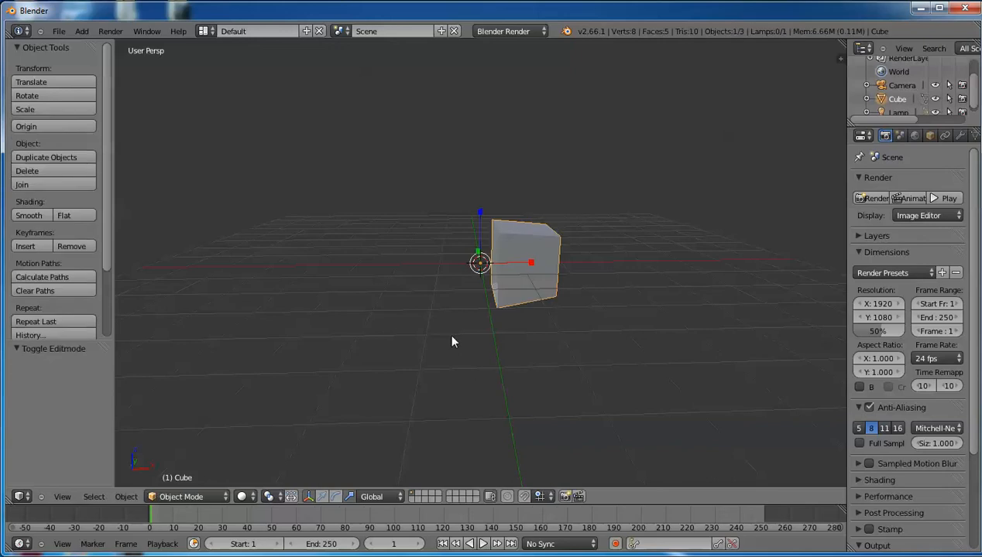
pyautogui.click(960, 137)
pyautogui.click(932, 182)
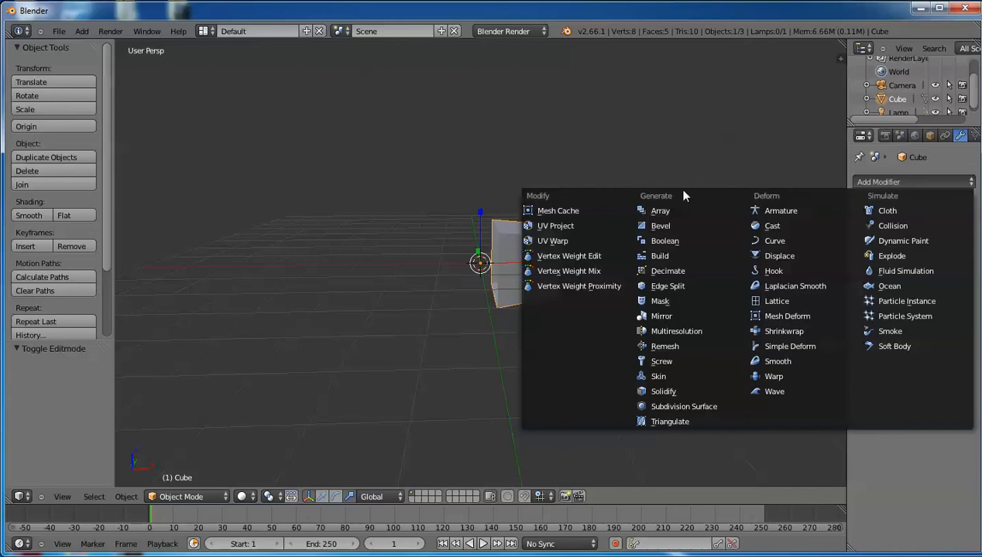
pyautogui.click(671, 317)
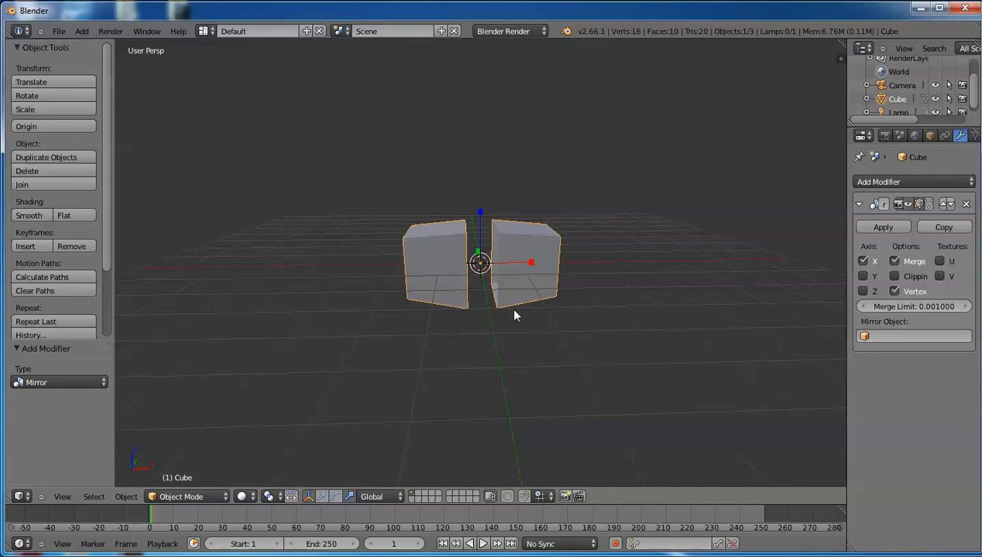
# - In Edit Mode with edge selection, select the open edge loop facing the mirror and move it -0.351 along X to close the gap
pyautogui.press('Tab')
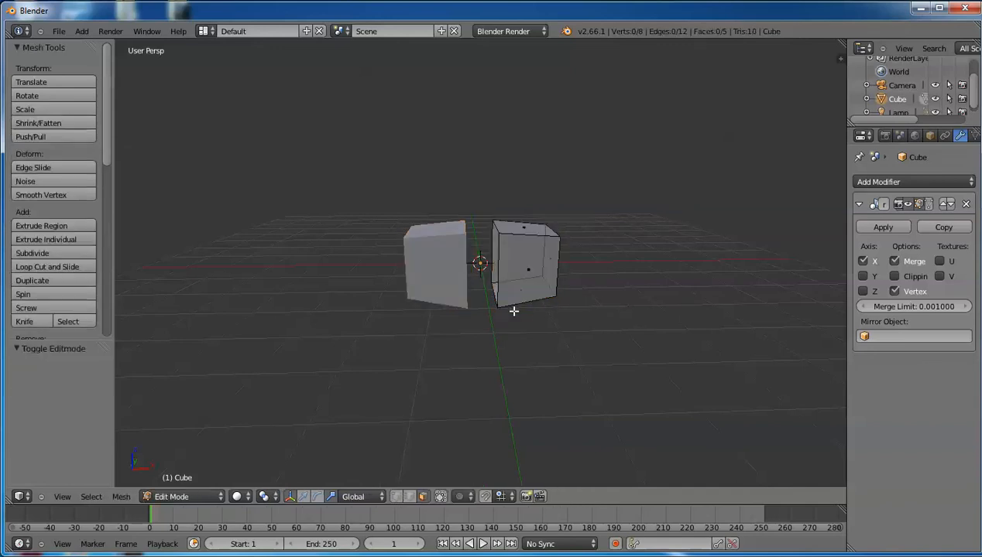
pyautogui.click(409, 497)
pyautogui.moveTo(539, 393); pyautogui.dragTo(537, 394, button='middle')
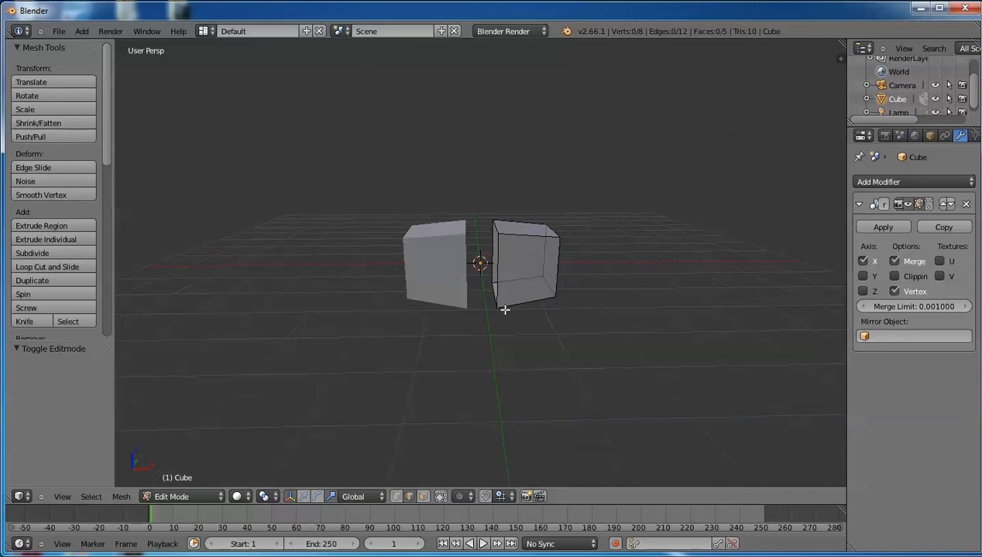
pyautogui.keyDown('alt'); pyautogui.rightClick(496, 256); pyautogui.keyUp('alt')
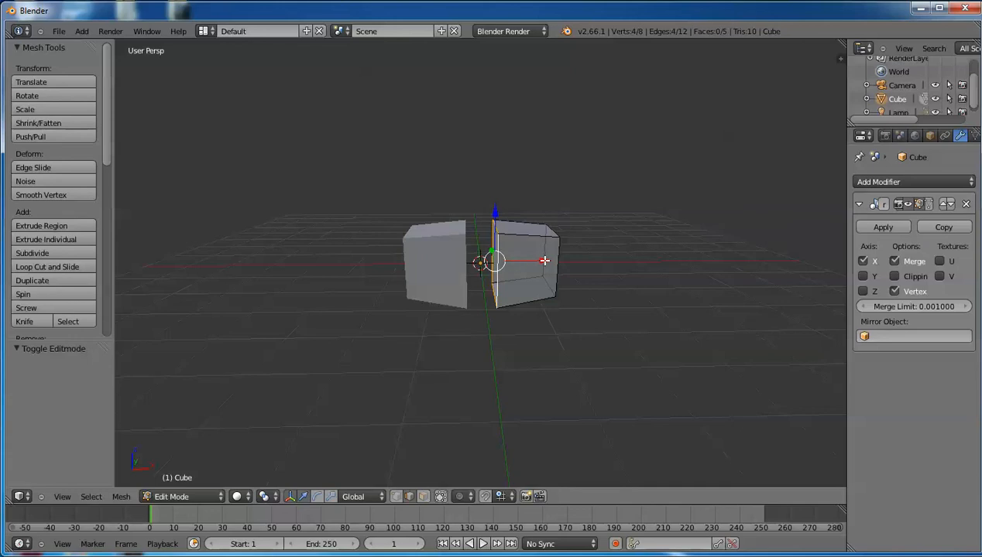
pyautogui.moveTo(543, 260); pyautogui.dragTo(530, 261)
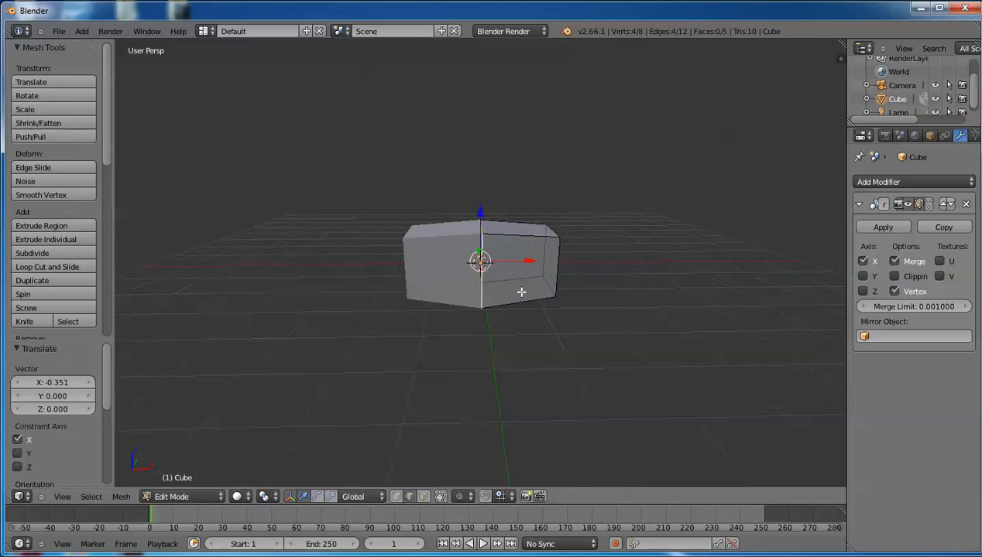
pyautogui.moveTo(537, 329); pyautogui.dragTo(538, 336, button='middle')
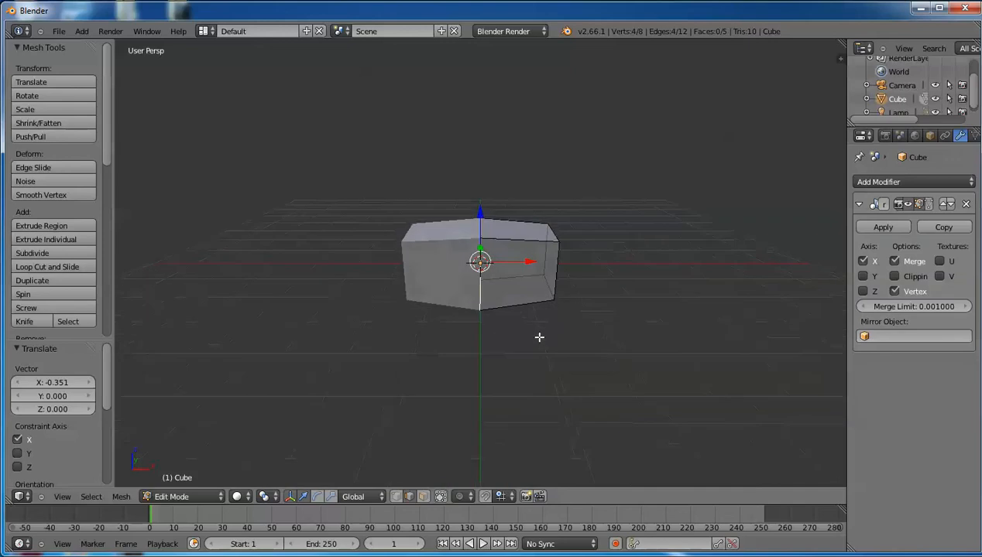
# - Using vertex selection, move the upper front vertex of the positive-X end by -0.103 along X
pyautogui.click(396, 496)
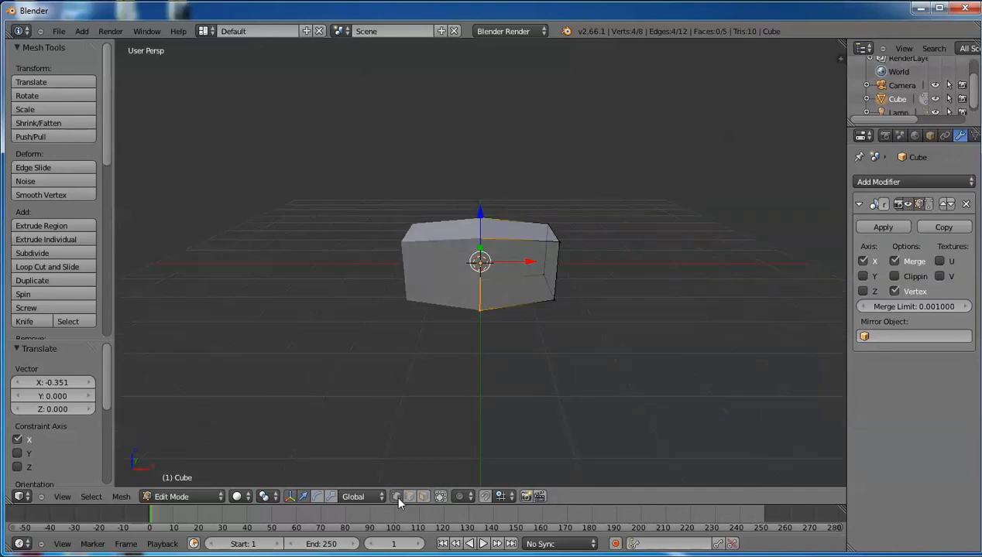
pyautogui.rightClick(556, 241)
pyautogui.moveTo(598, 245); pyautogui.dragTo(581, 257)
# - Box-select the four vertices of the positive-X end and rotate them -1.47° around the X axis
pyautogui.press('b')
pyautogui.moveTo(525, 183); pyautogui.dragTo(568, 331)
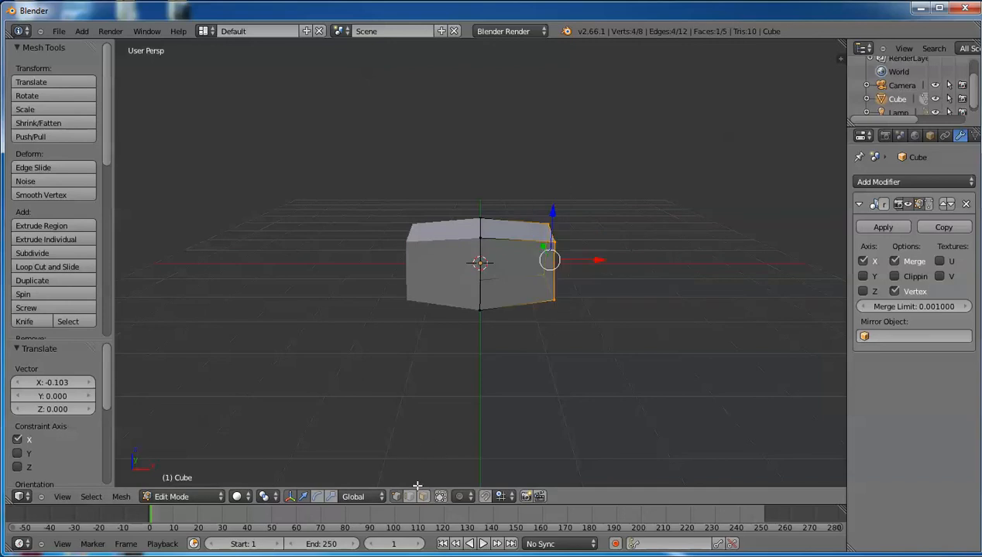
pyautogui.hotkey('ctrl', 'alt', 'r')
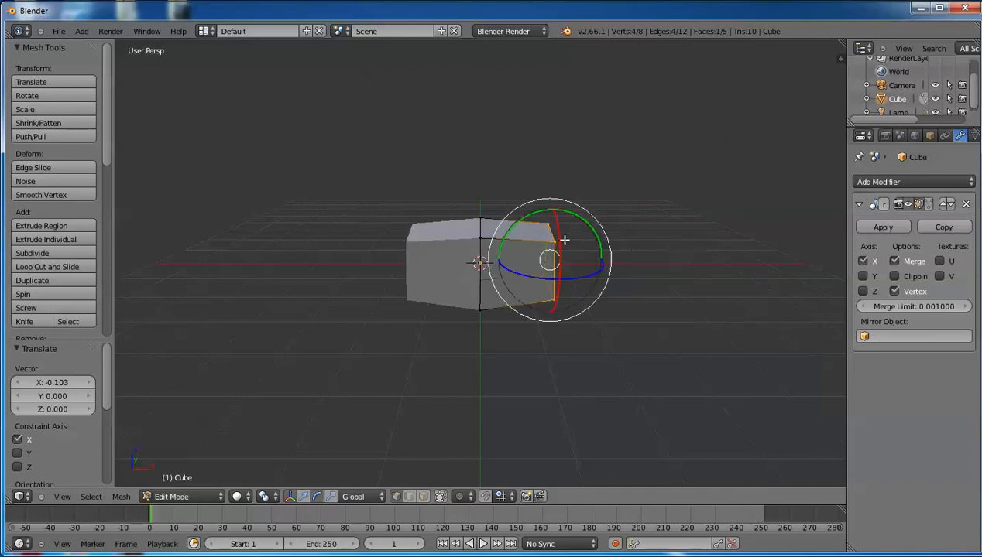
pyautogui.moveTo(556, 226)
pyautogui.mouseDown()
pyautogui.moveTo(562, 213)
pyautogui.moveTo(554, 270)
pyautogui.moveTo(557, 241)
pyautogui.mouseUp()
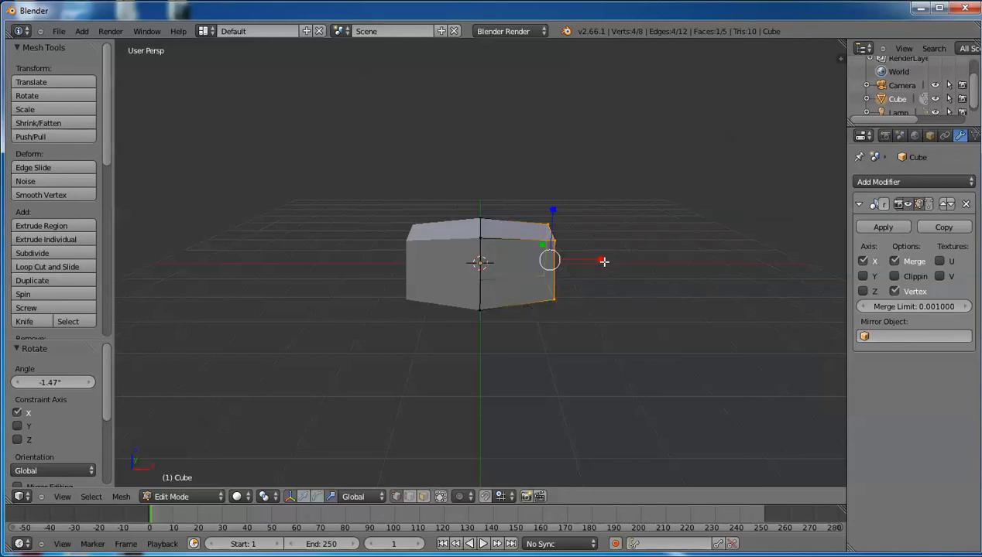
# - Scale the four selected end vertices by 0.205 along Y and Z only, excluding the X axis
pyautogui.press('s')
pyautogui.hotkey('shift', 'x')
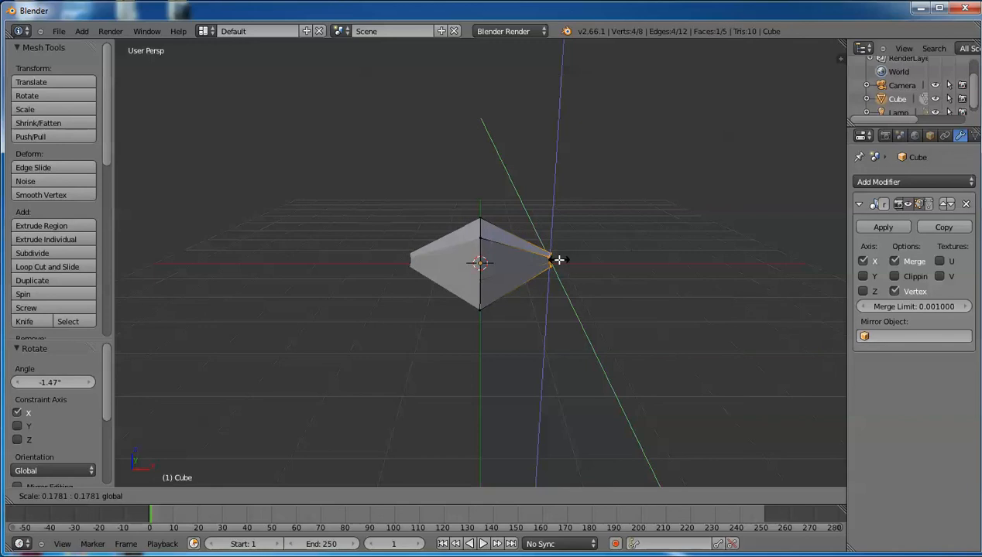
pyautogui.click(583, 258)
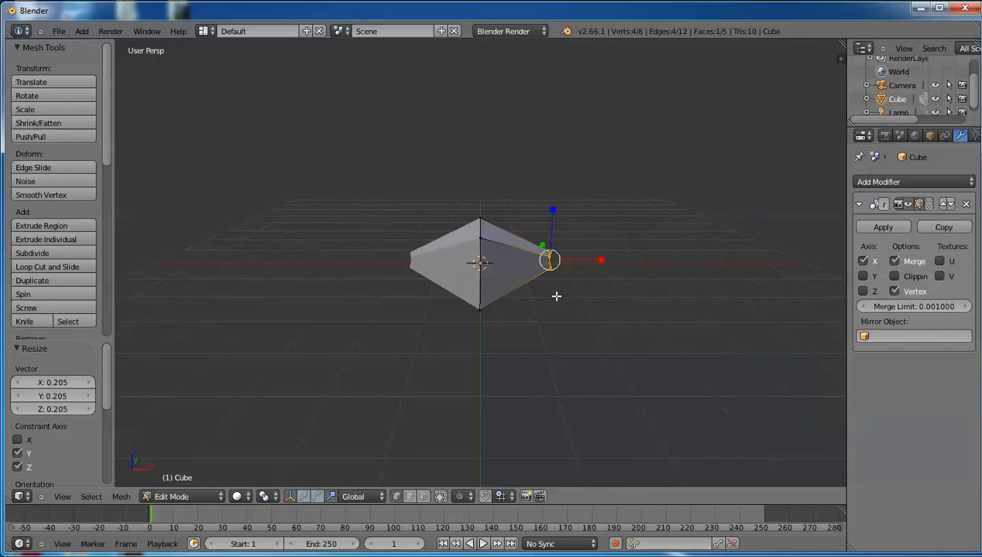
# - In Object Mode, apply smooth shading to the mirrored cube, and locate the same shading options among Edit Mode's mesh tools
pyautogui.press('Tab')
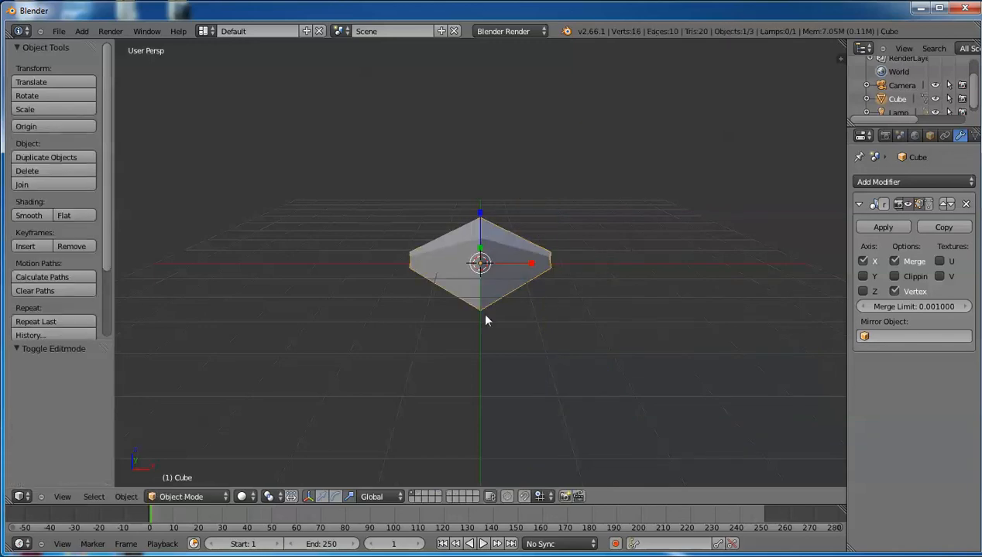
pyautogui.click(38, 216)
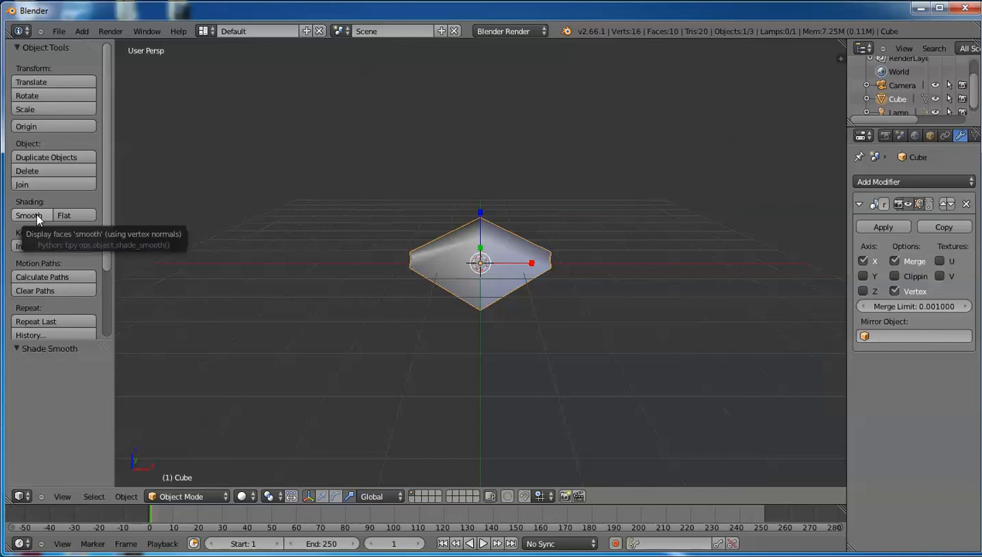
pyautogui.click(203, 497)
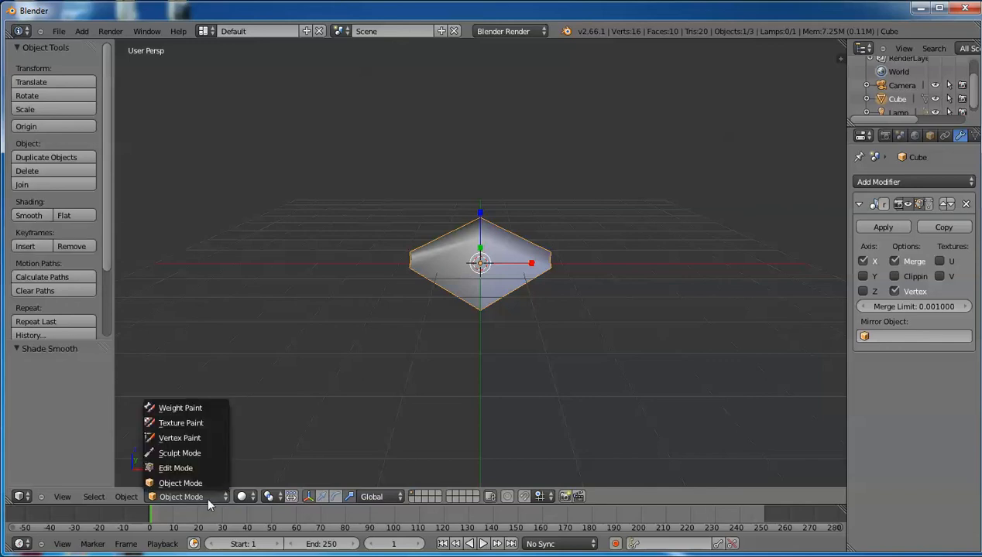
pyautogui.click(204, 466)
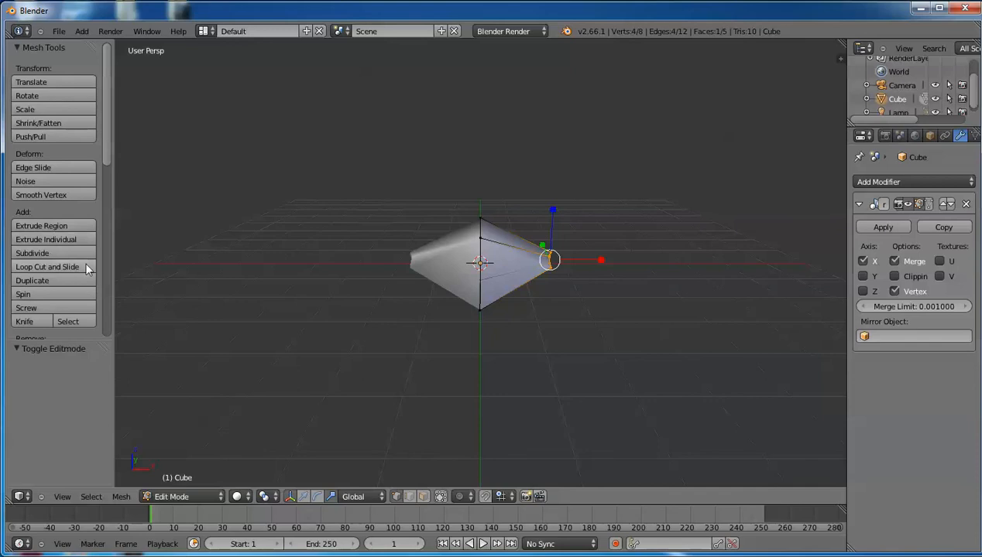
pyautogui.moveTo(103, 132)
pyautogui.mouseDown()
pyautogui.moveTo(122, 221)
pyautogui.moveTo(120, 280)
pyautogui.mouseUp()
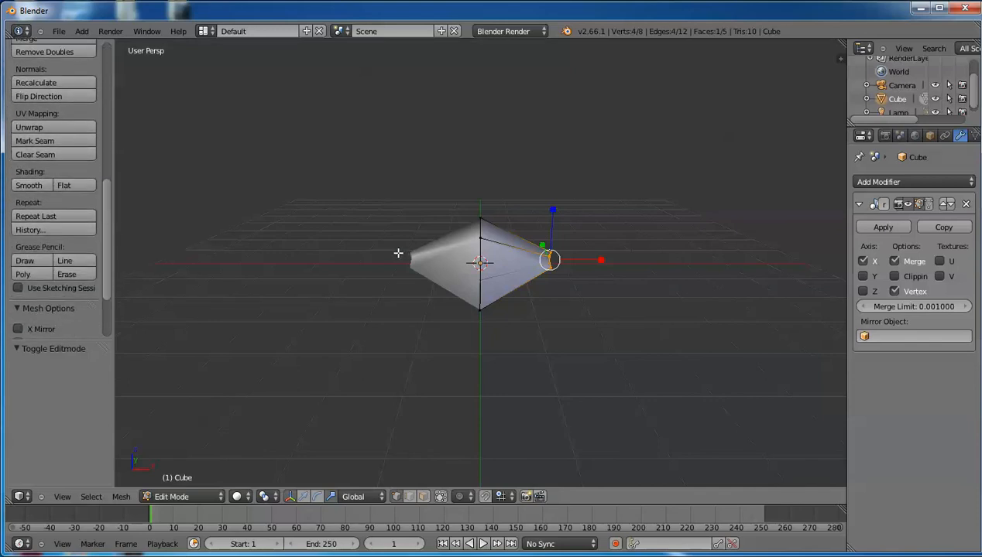
pyautogui.press('Tab')
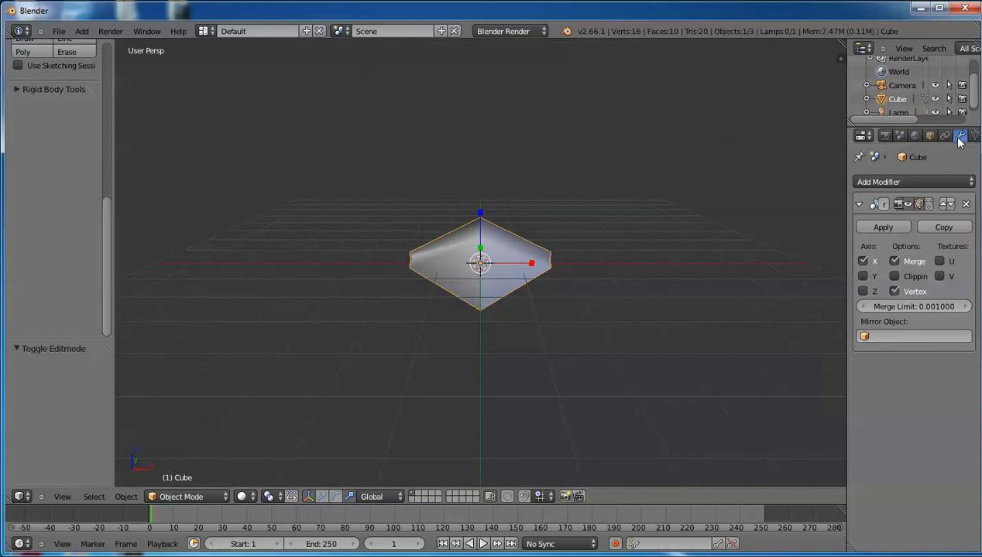
# - Add an Edge Split modifier to the cube and set its split angle to 84°
pyautogui.click(929, 182)
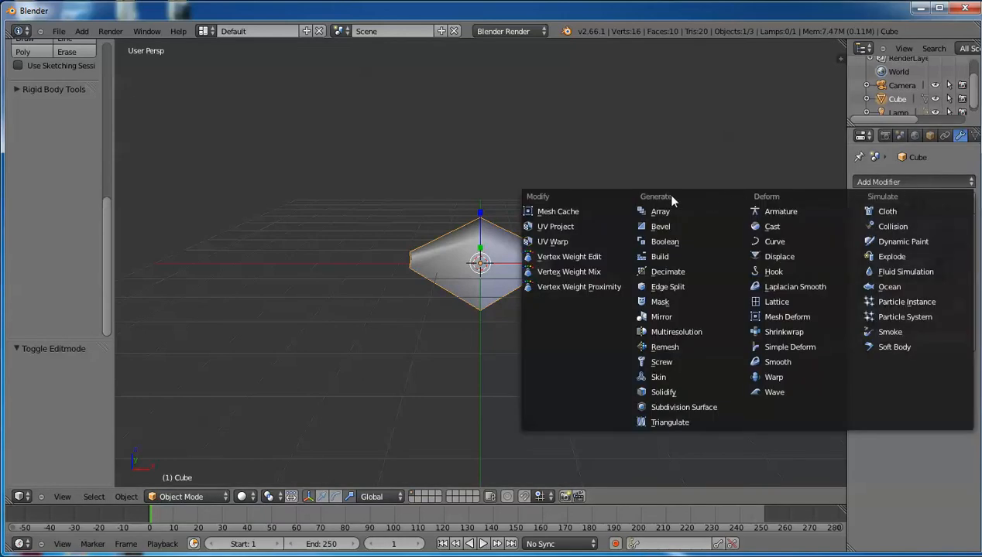
pyautogui.click(675, 288)
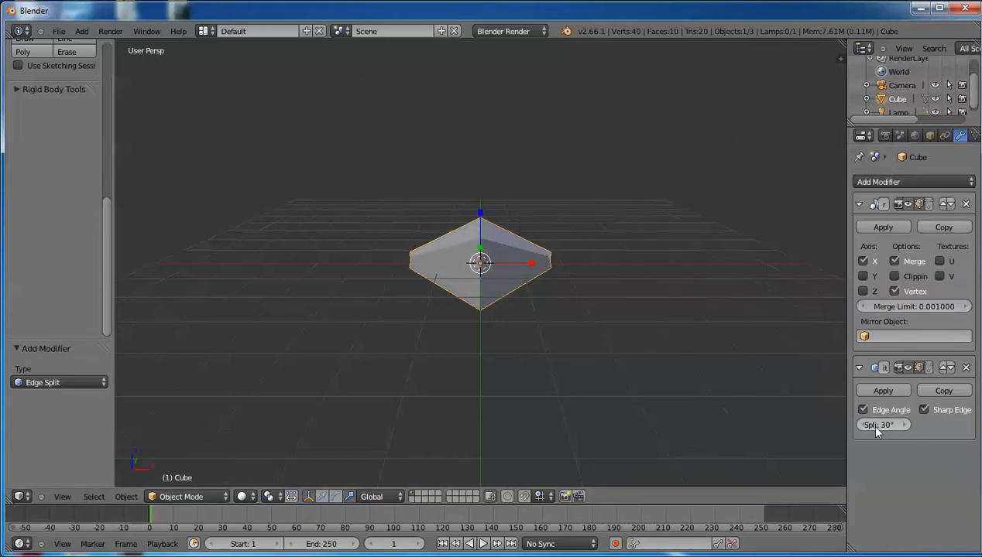
pyautogui.moveTo(870, 426)
pyautogui.mouseDown()
pyautogui.moveTo(977, 414)
pyautogui.moveTo(918, 413)
pyautogui.moveTo(881, 425)
pyautogui.mouseUp()
pyautogui.moveTo(684, 279); pyautogui.dragTo(636, 304, button='middle')
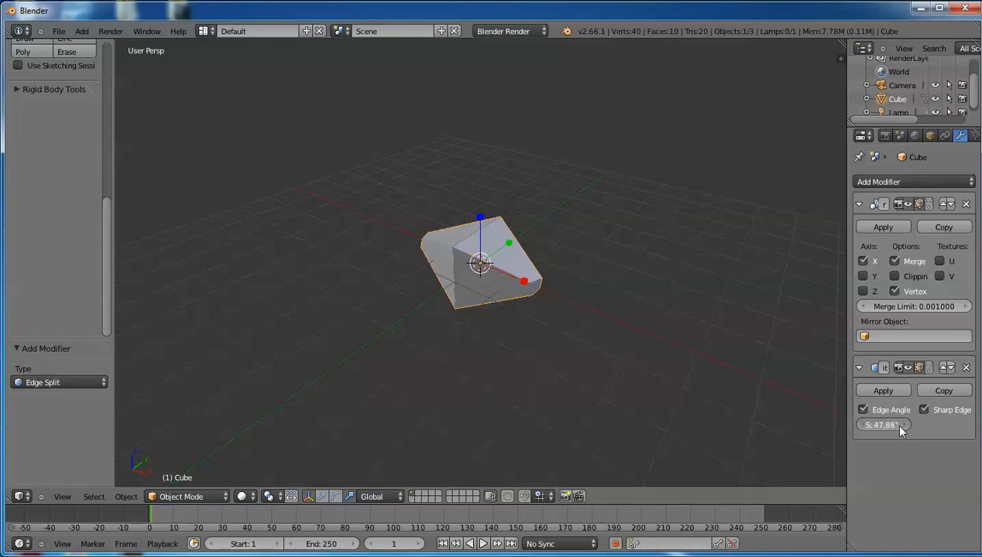
pyautogui.moveTo(913, 426); pyautogui.dragTo(969, 430)
pyautogui.press('a')
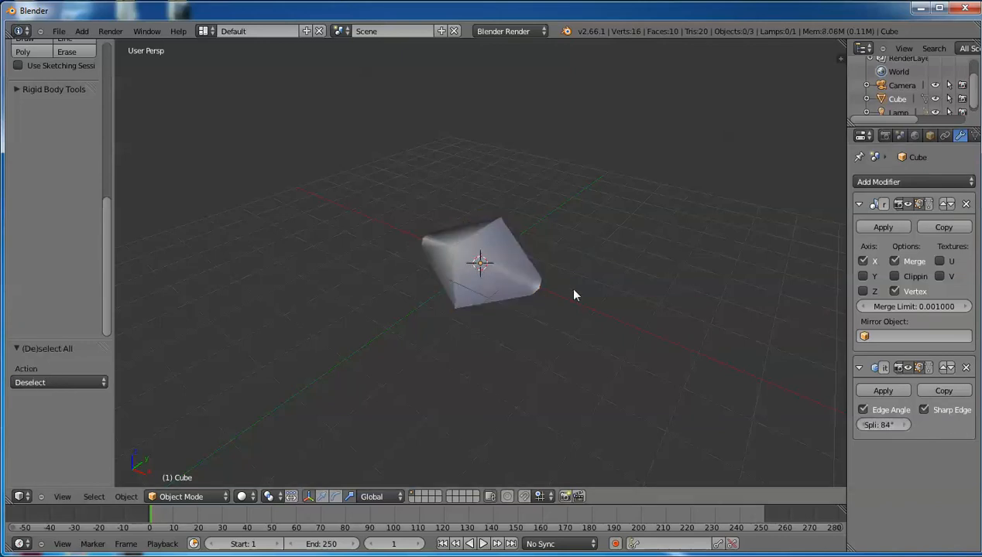
pyautogui.moveTo(553, 322); pyautogui.dragTo(599, 258, button='middle')
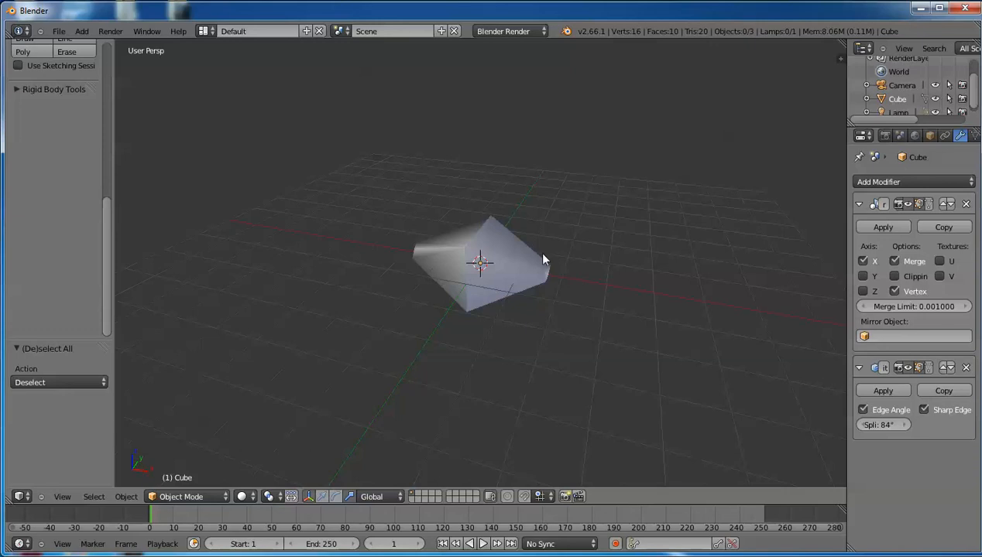
# - In Edit Mode with face selection, select the upper, front and positive-X end faces of the unmirrored half together
pyautogui.press('Tab')
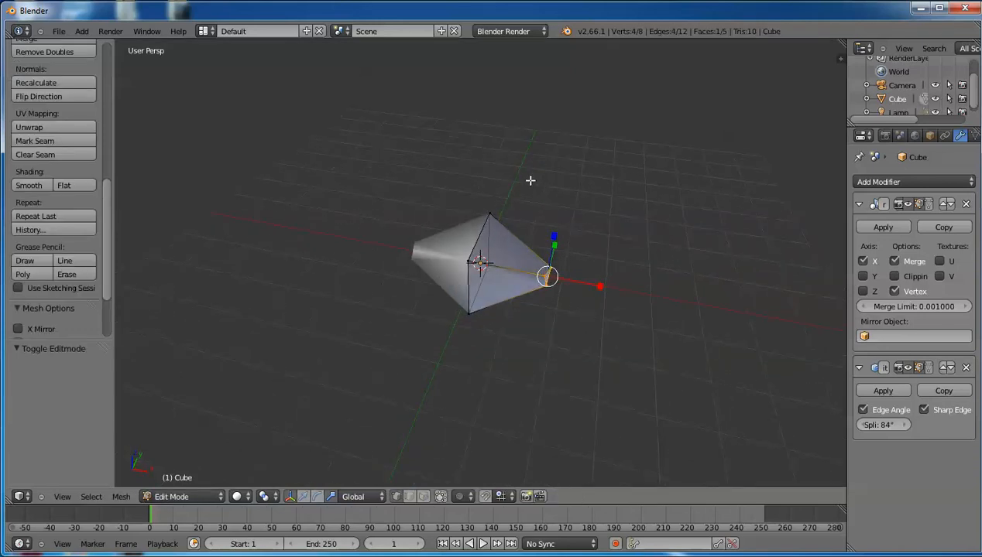
pyautogui.click(423, 496)
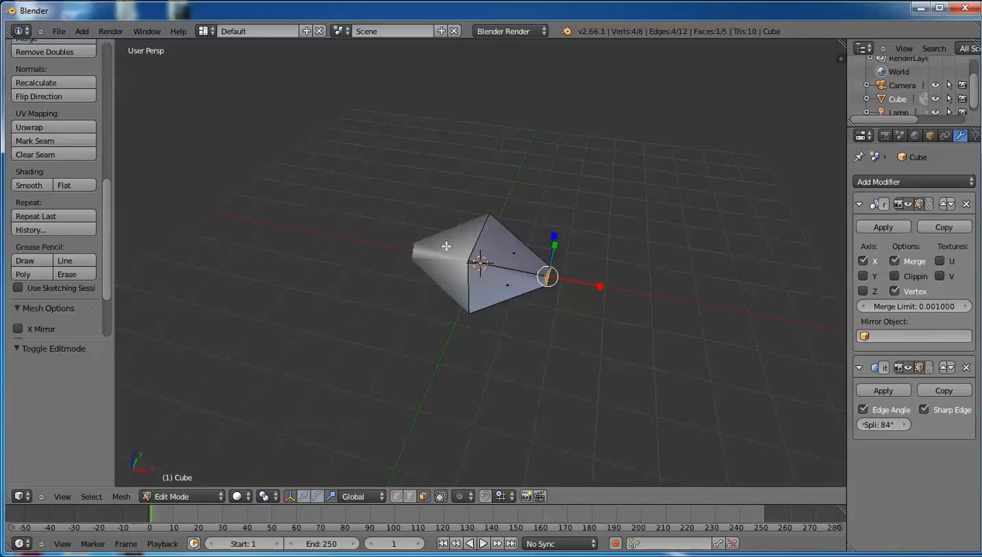
pyautogui.rightClick(518, 252)
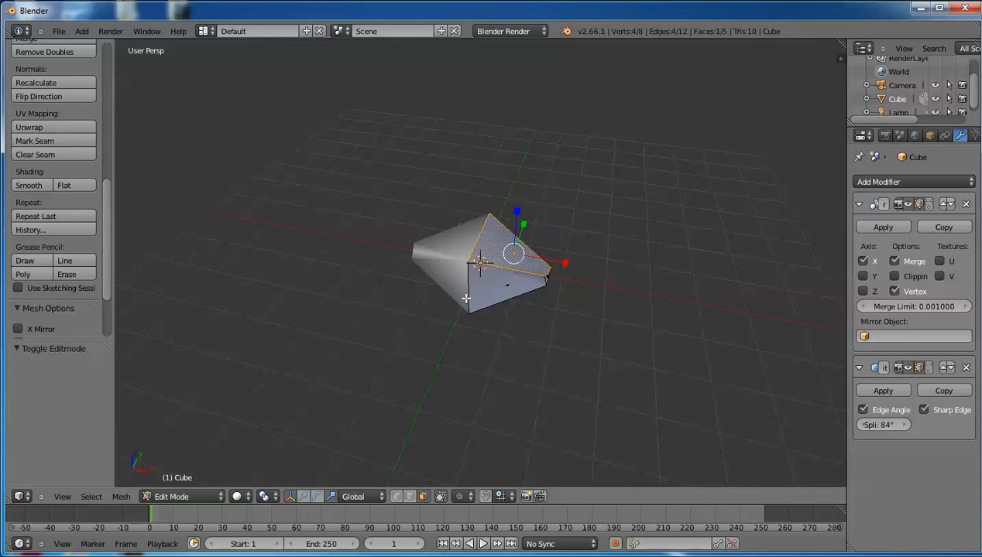
pyautogui.keyDown('shift'); pyautogui.rightClick(508, 286); pyautogui.keyUp('shift')
pyautogui.scroll(5, 555, 287)
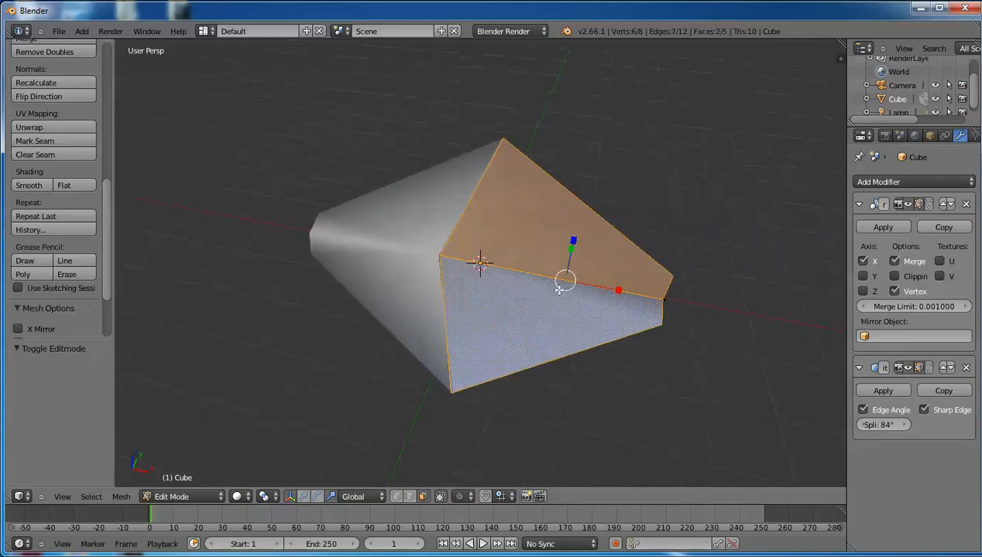
pyautogui.moveTo(612, 339); pyautogui.dragTo(564, 303, button='middle')
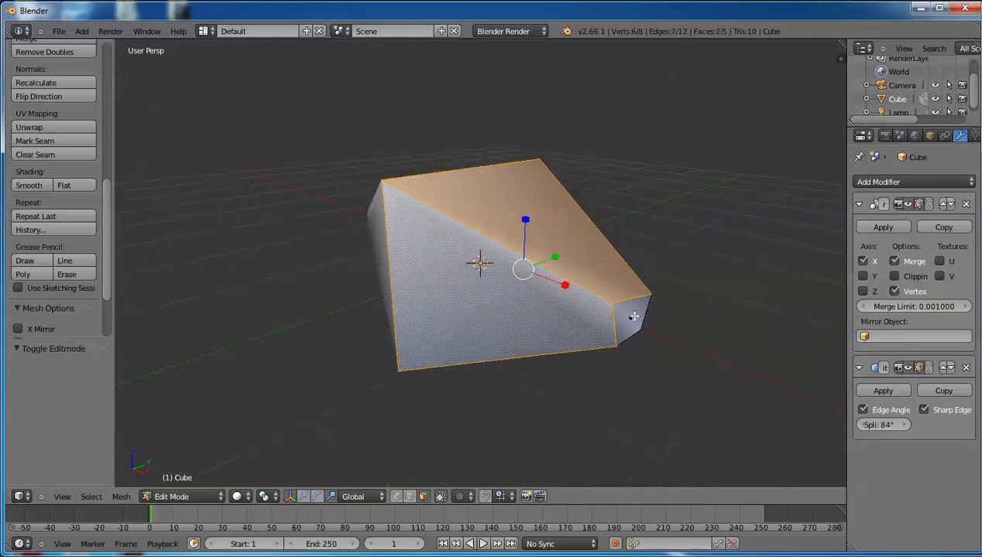
pyautogui.keyDown('shift'); pyautogui.rightClick(633, 316); pyautogui.keyUp('shift')
pyautogui.moveTo(238, 256); pyautogui.dragTo(278, 267, button='middle')
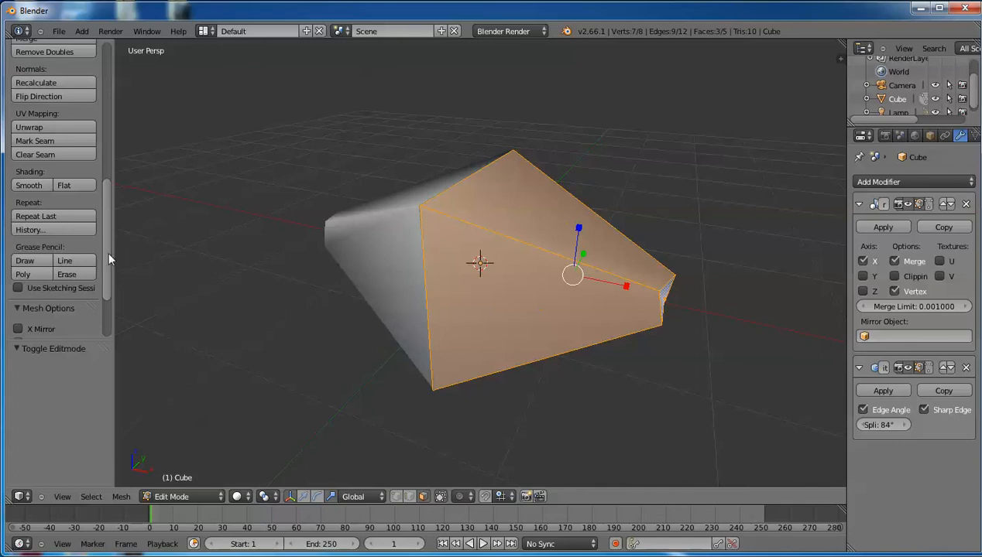
# - Extrude the three selected faces as one region by 0.652 in X, -0.417 in Y and 0.390 in Z
pyautogui.moveTo(108, 251); pyautogui.dragTo(102, 102)
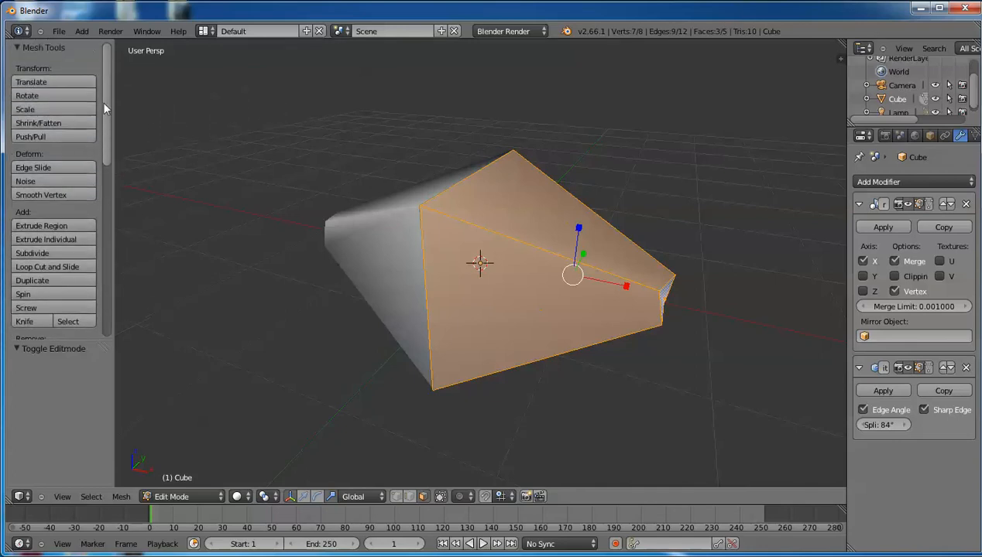
pyautogui.click(61, 226)
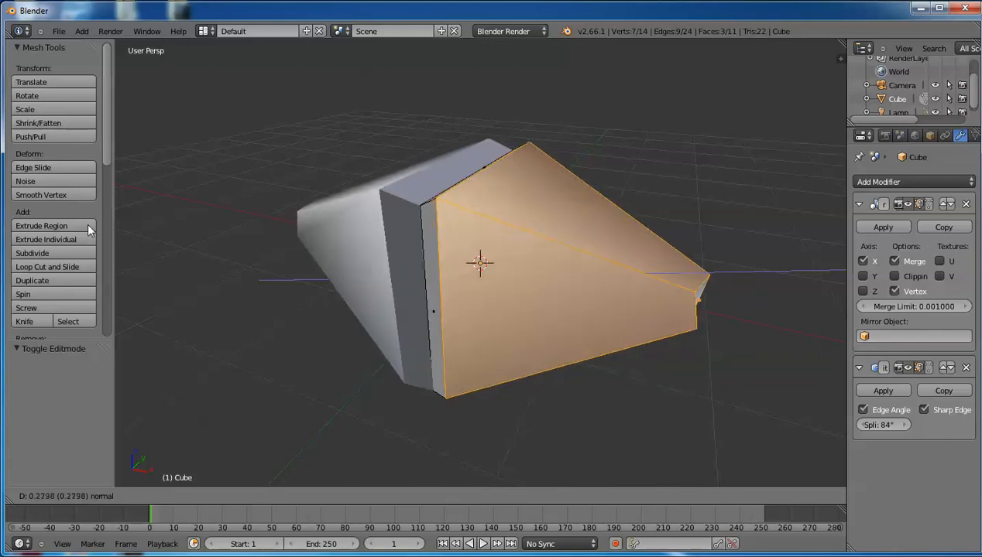
pyautogui.click(153, 222)
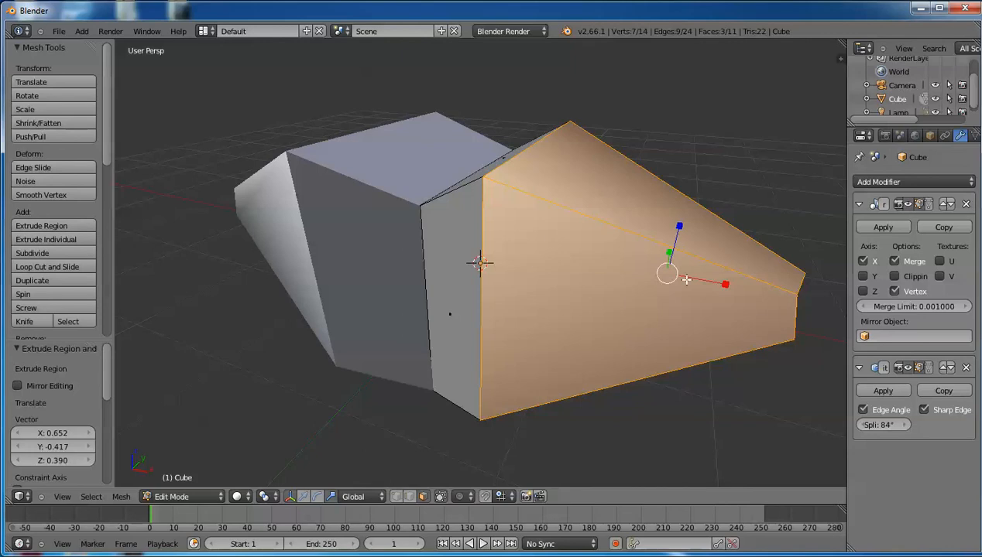
# - Set the 3D manipulator to translate, trying the rotate manipulator in between
pyautogui.hotkey('ctrl', 'alt', 'g')
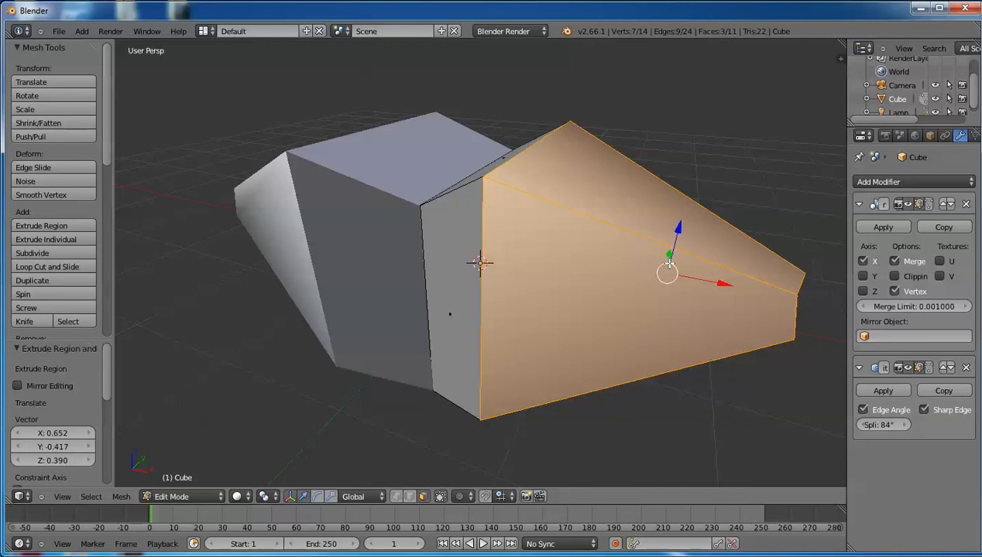
pyautogui.hotkey('ctrl', 'alt', 'r')
pyautogui.hotkey('ctrl', 'alt', 'g')
# - Try moving only the front face of the extrusion 0.182 along Y, and undo both the move and the face selection
pyautogui.moveTo(573, 351); pyautogui.dragTo(542, 391, button='middle')
pyautogui.rightClick(622, 346)
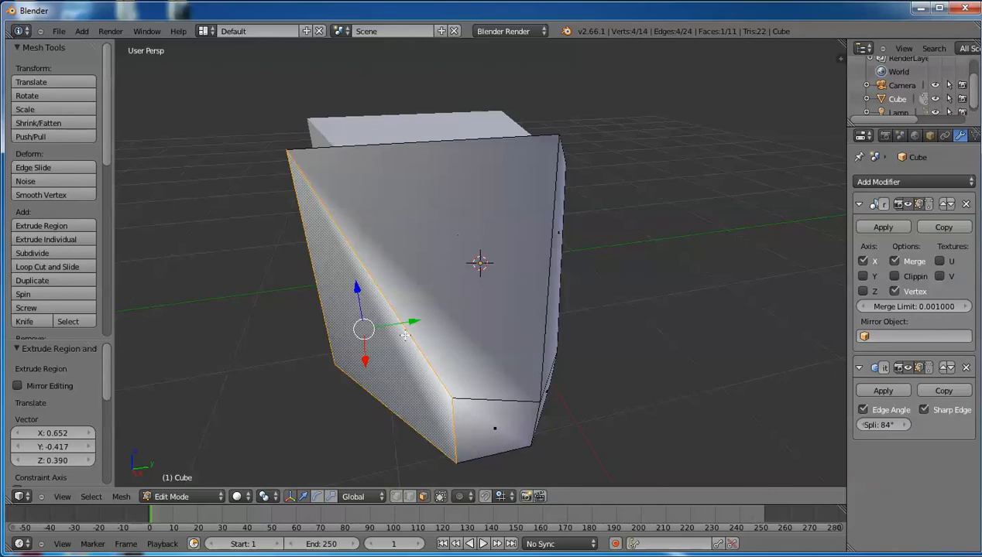
pyautogui.moveTo(413, 323); pyautogui.dragTo(447, 317)
pyautogui.moveTo(369, 379); pyautogui.dragTo(378, 339, button='middle')
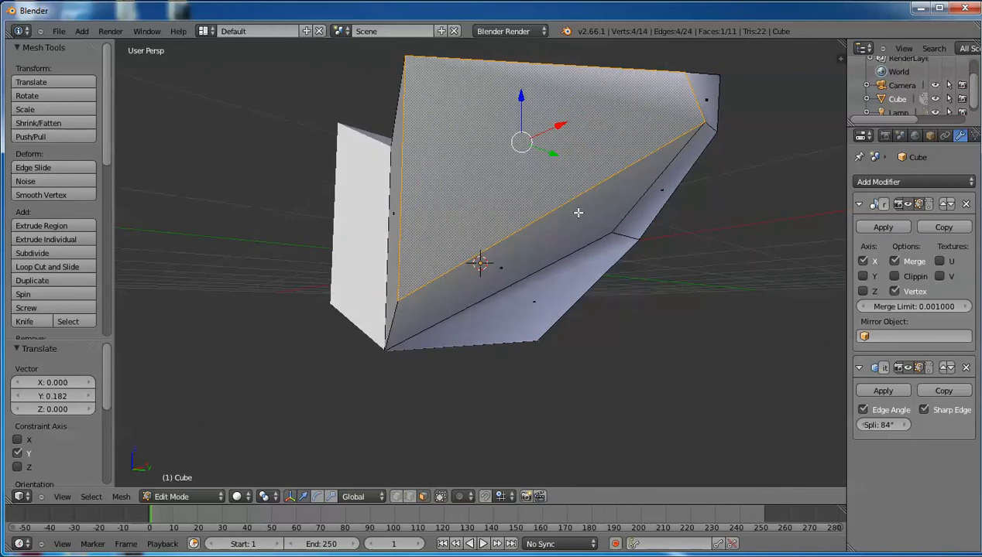
pyautogui.moveTo(398, 106); pyautogui.dragTo(528, 305, button='middle')
pyautogui.moveTo(620, 282); pyautogui.dragTo(442, 171, button='middle')
pyautogui.moveTo(347, 245); pyautogui.dragTo(451, 251, button='middle')
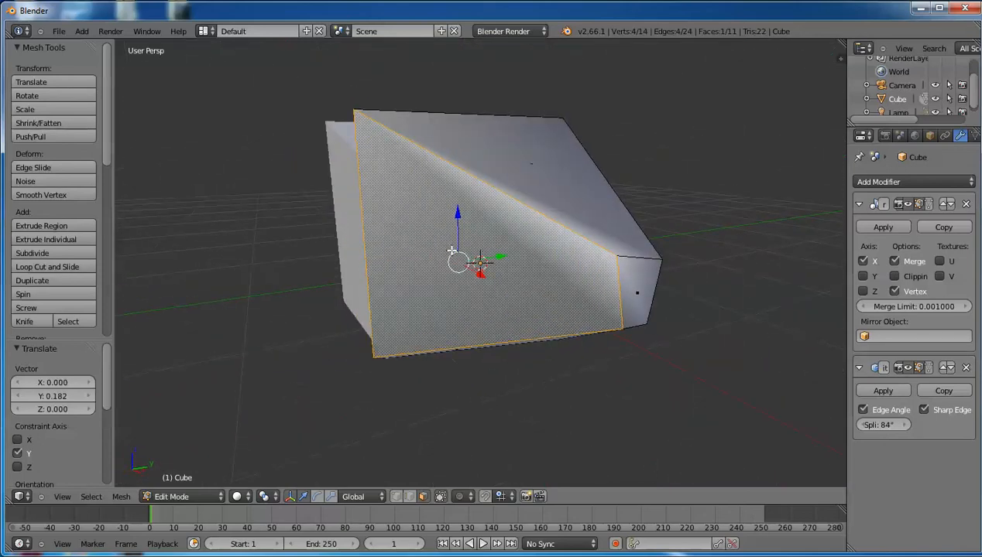
pyautogui.hotkey('ctrl', 'z')
pyautogui.hotkey('ctrl', 'z')
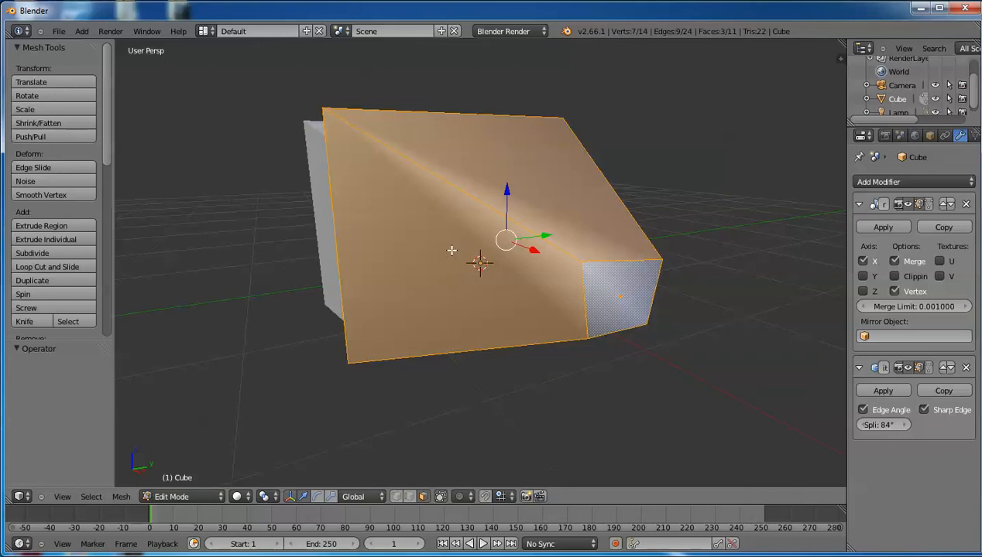
# - Extrude the three selected faces individually with an offset of 0
pyautogui.click(69, 243)
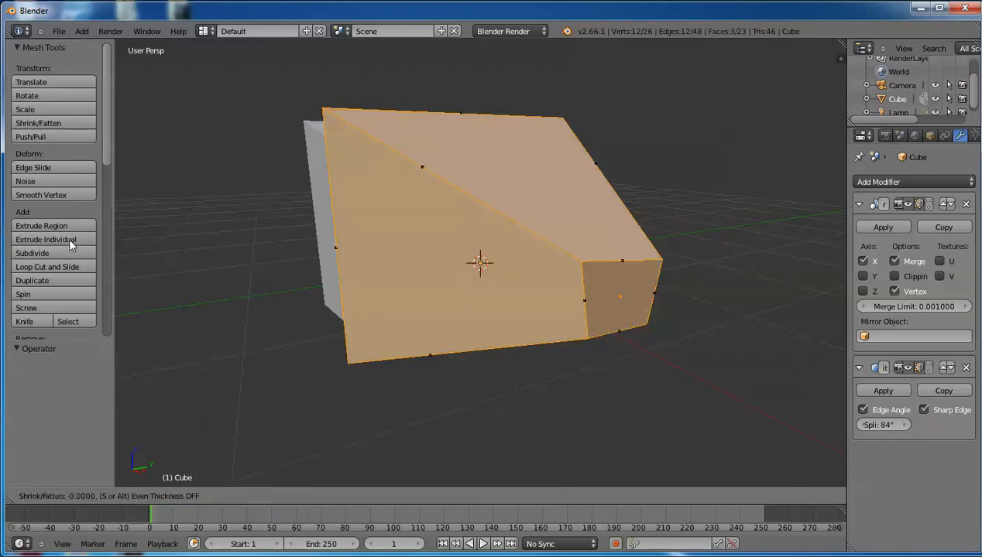
pyautogui.click(71, 244)
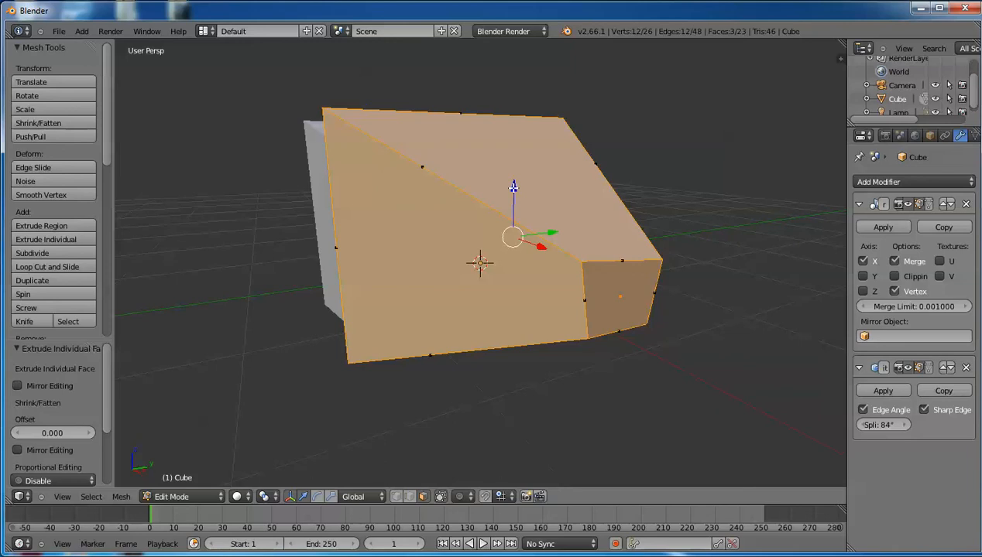
# - Using Normal orientation, move the extruded faces along Z by the vector 0.193, -0.123, 0.115, and restore Global orientation
pyautogui.click(354, 494)
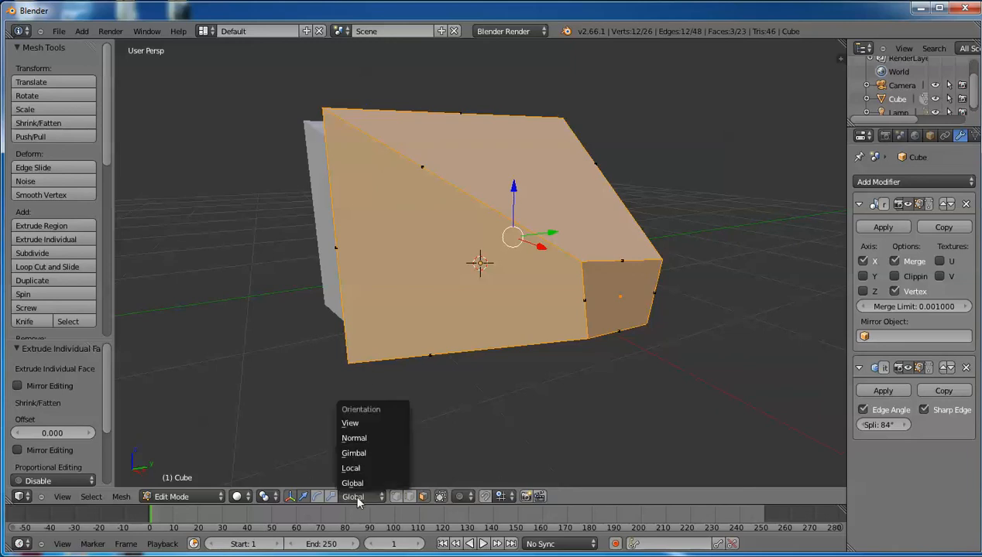
pyautogui.click(354, 438)
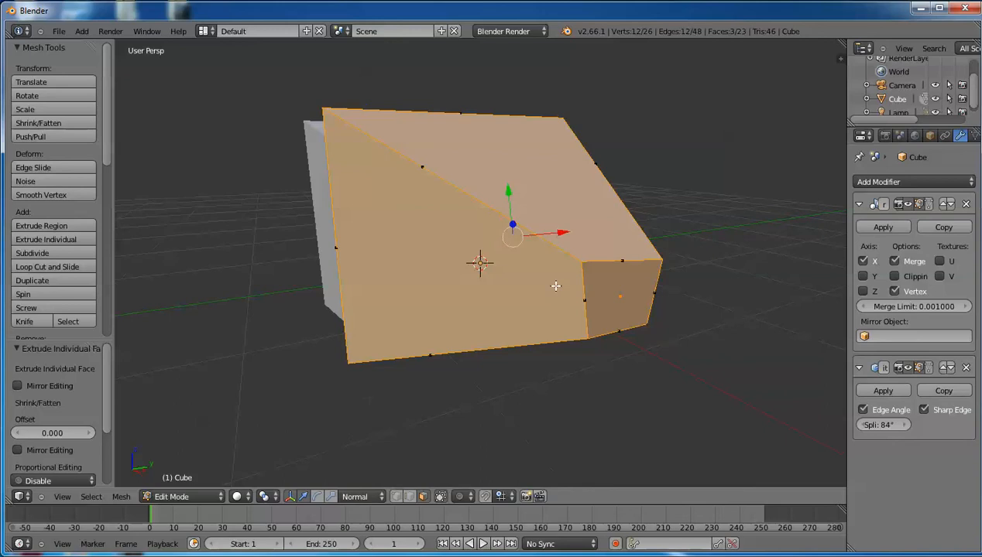
pyautogui.moveTo(555, 287); pyautogui.dragTo(524, 288, button='middle')
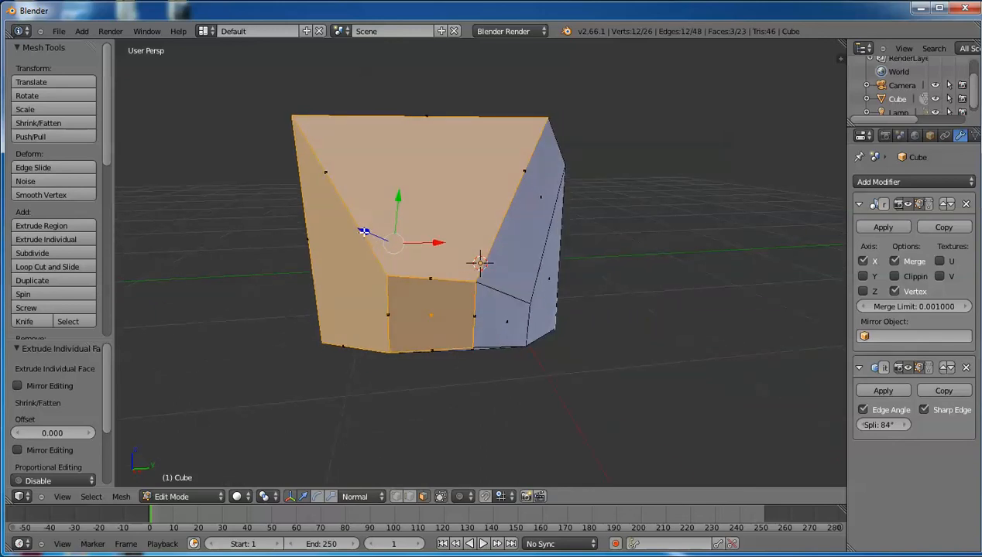
pyautogui.moveTo(364, 231); pyautogui.dragTo(324, 225)
pyautogui.moveTo(348, 270); pyautogui.dragTo(357, 317, button='middle')
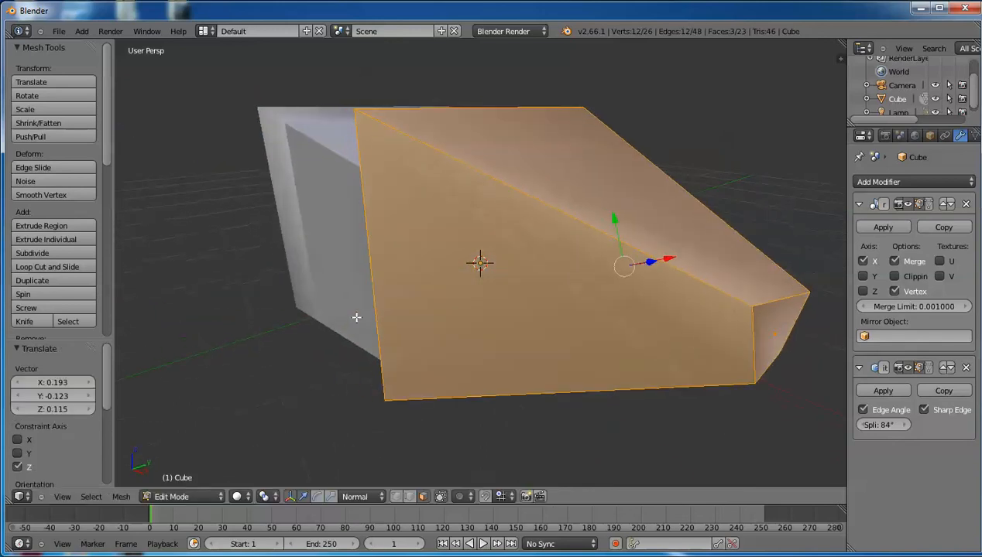
pyautogui.click(352, 497)
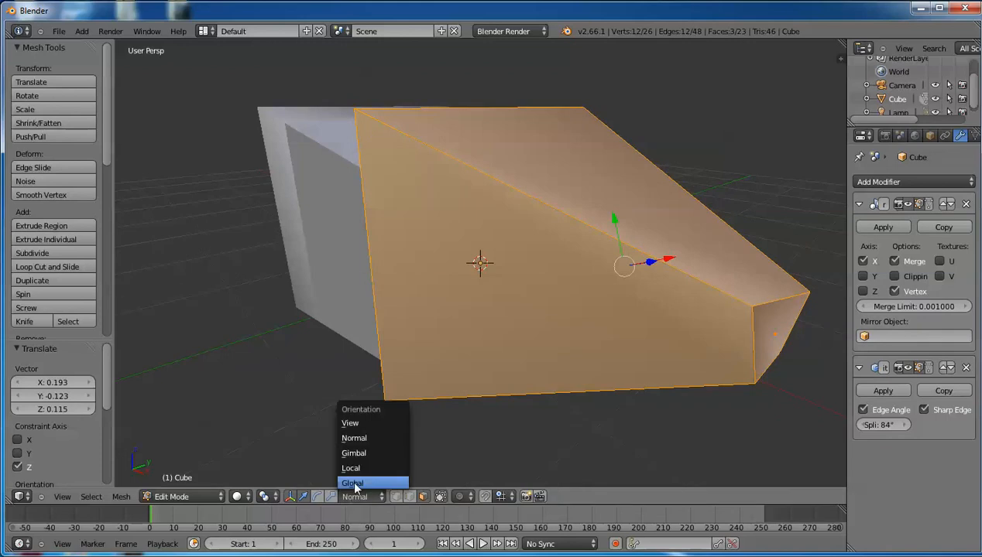
pyautogui.click(351, 478)
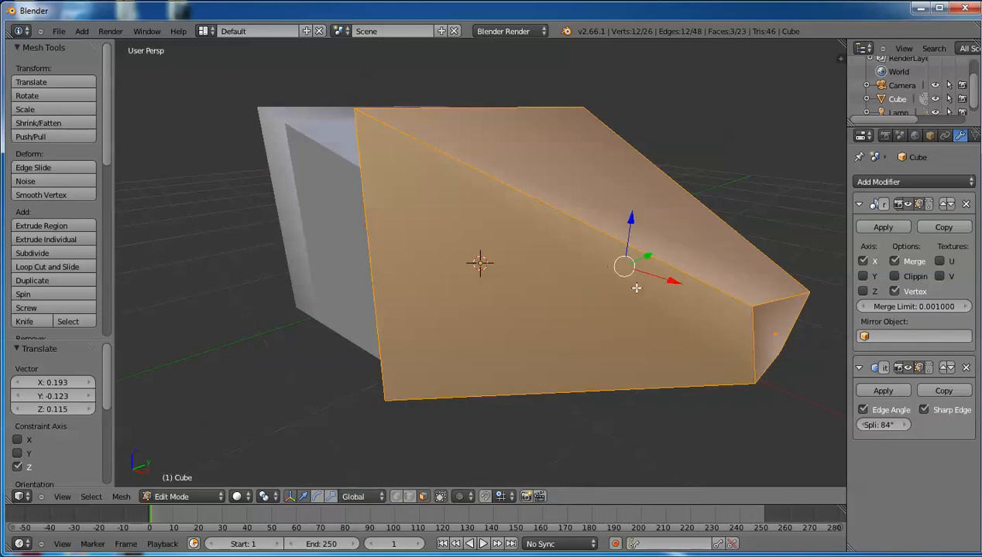
# - Select only the extruded upper sloped face and move it 0.475 along Y and 0.09575 along Z
pyautogui.rightClick(600, 183)
pyautogui.moveTo(605, 205); pyautogui.dragTo(495, 219, button='middle')
pyautogui.moveTo(497, 215); pyautogui.dragTo(591, 199)
pyautogui.moveTo(572, 406); pyautogui.dragTo(551, 387, button='middle')
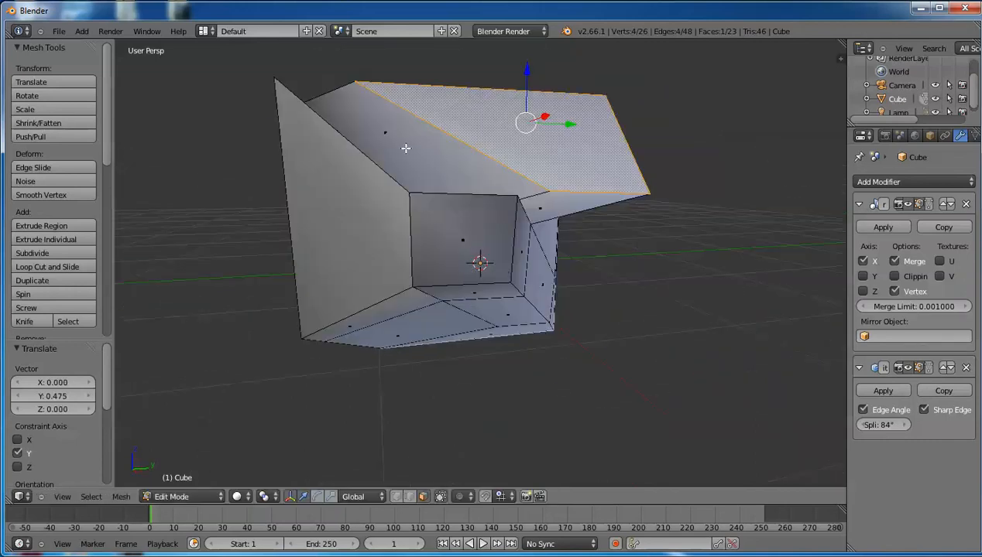
pyautogui.moveTo(602, 239); pyautogui.dragTo(461, 299, button='middle')
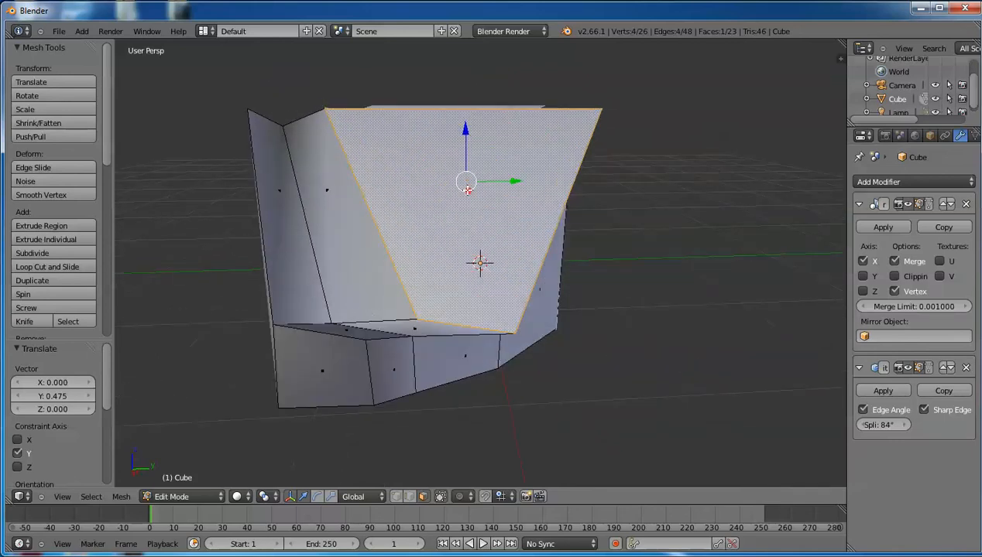
pyautogui.moveTo(464, 130); pyautogui.dragTo(466, 113)
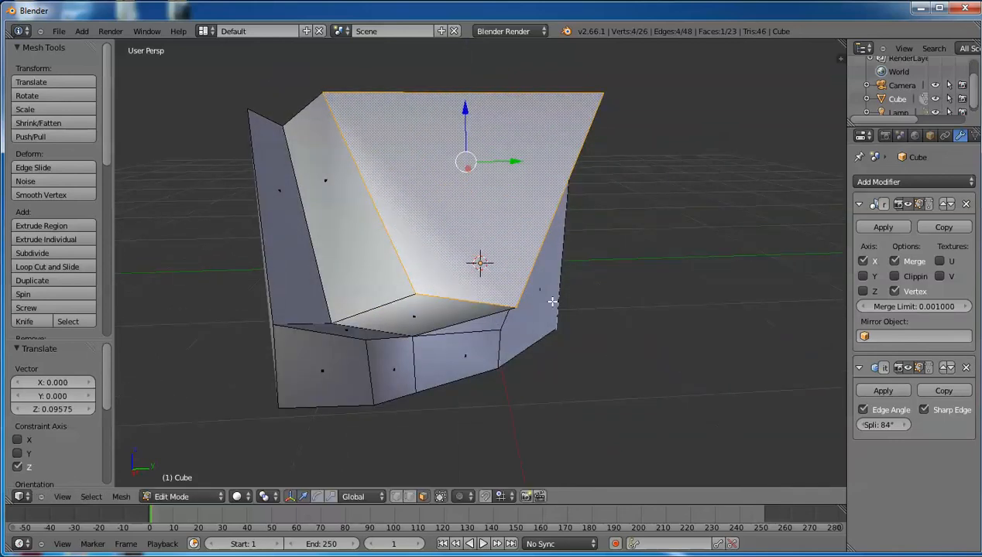
# - Select only the large extruded front face and move it -0.185 along Y
pyautogui.moveTo(552, 302); pyautogui.dragTo(506, 287, button='middle')
pyautogui.moveTo(433, 166); pyautogui.dragTo(582, 282, button='middle')
pyautogui.moveTo(564, 352); pyautogui.dragTo(557, 249, button='middle')
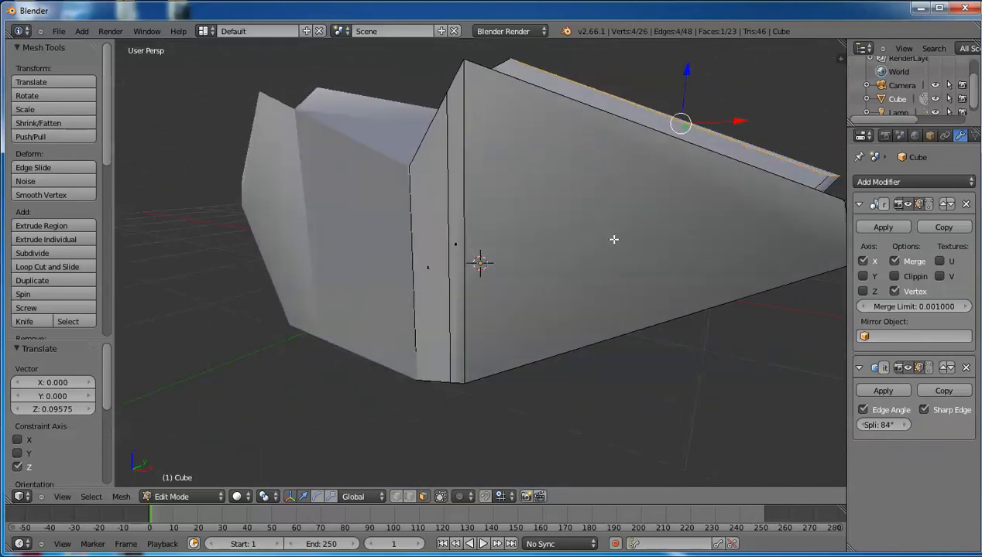
pyautogui.moveTo(613, 240); pyautogui.dragTo(429, 188, button='middle')
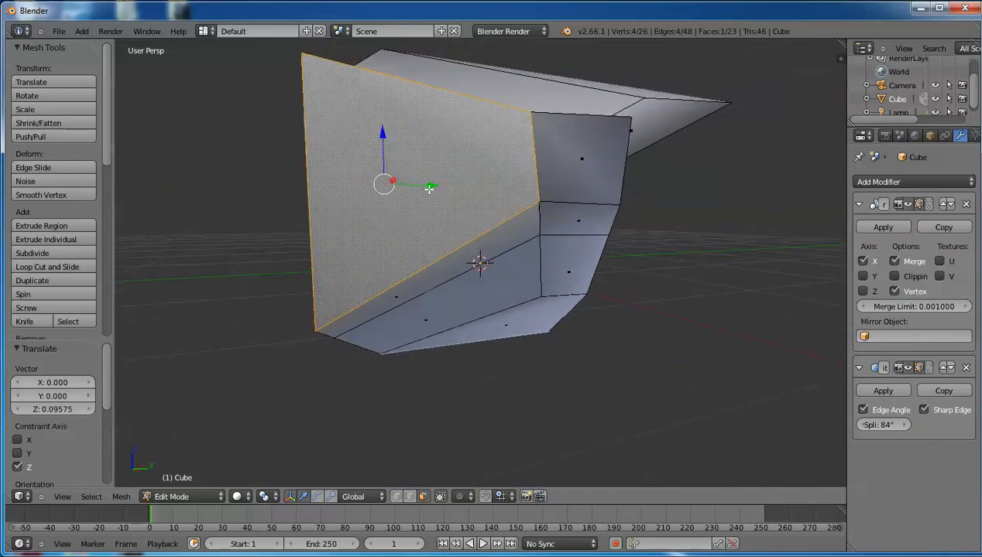
pyautogui.moveTo(432, 182); pyautogui.dragTo(394, 189)
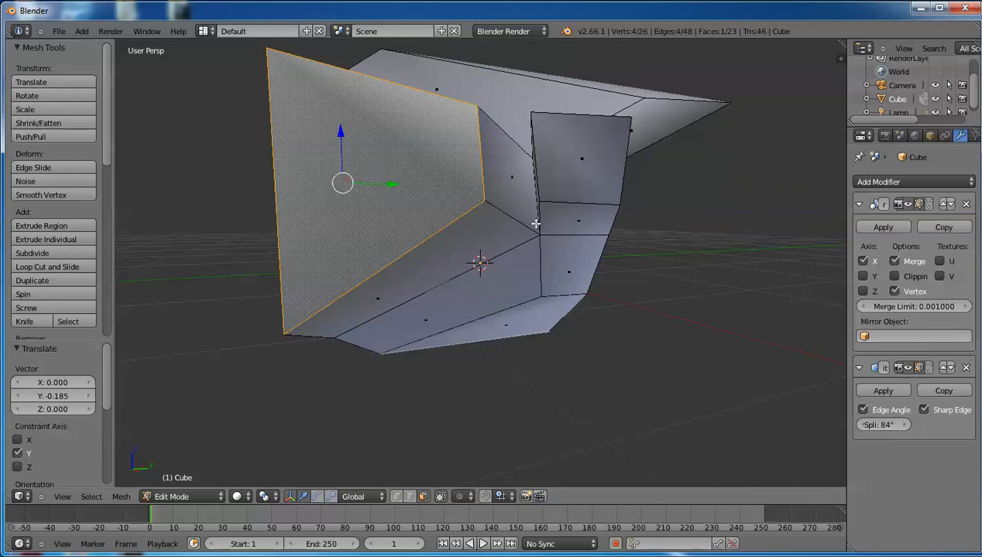
pyautogui.moveTo(533, 222); pyautogui.dragTo(558, 238, button='middle')
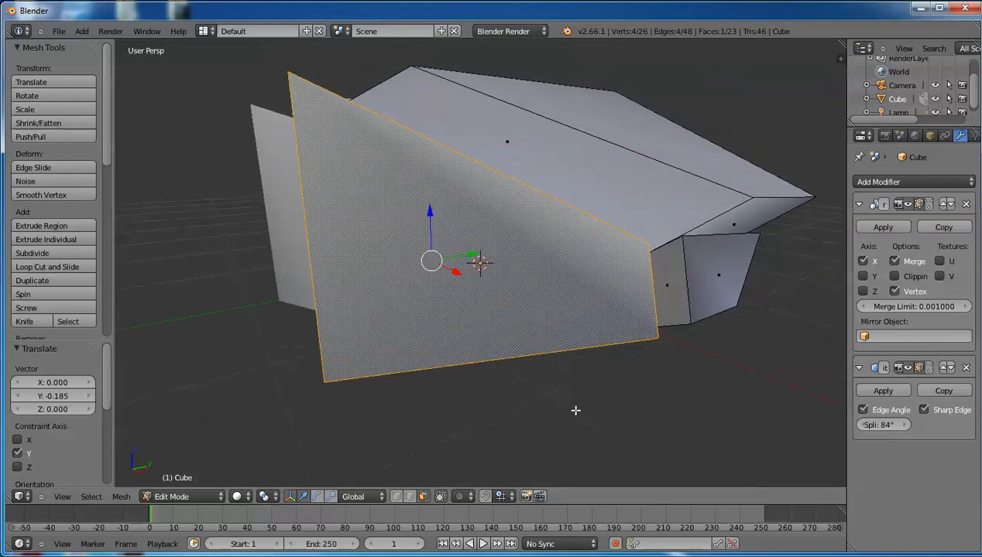
pyautogui.scroll(-5, 616, 329)
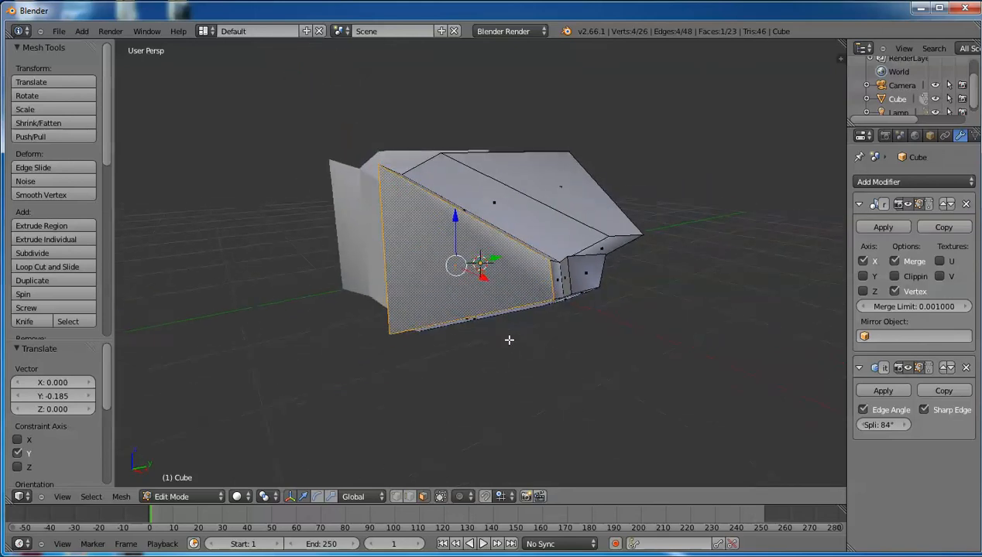
pyautogui.moveTo(509, 340); pyautogui.dragTo(634, 298, button='middle')
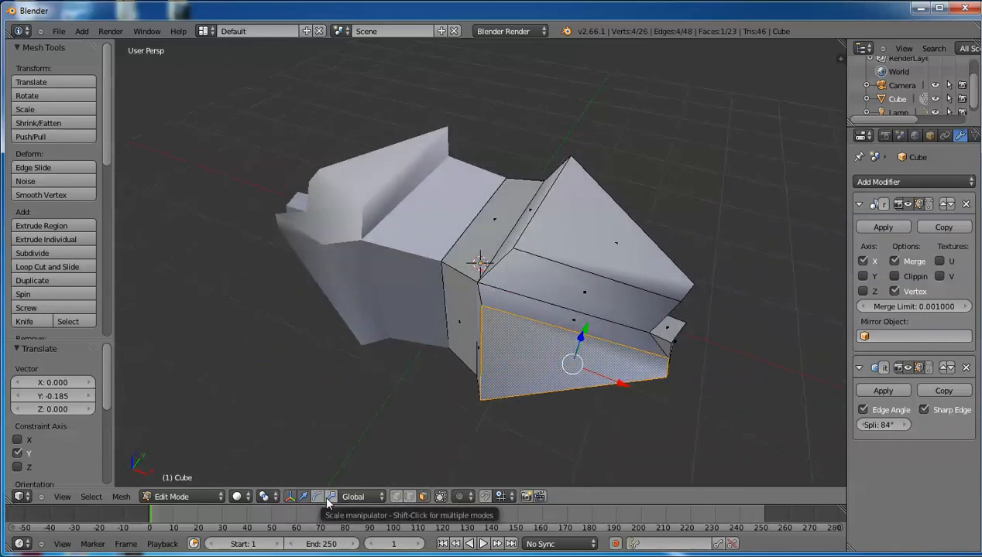
# - Save the Blender file as TUTORIALcUBE in the OBJ Armory folder
pyautogui.click(58, 33)
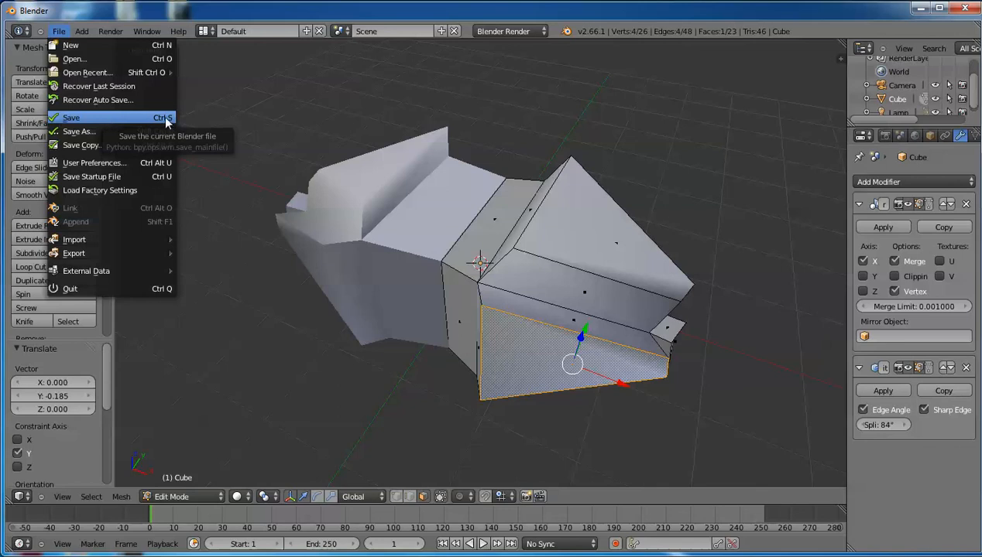
pyautogui.click(124, 120)
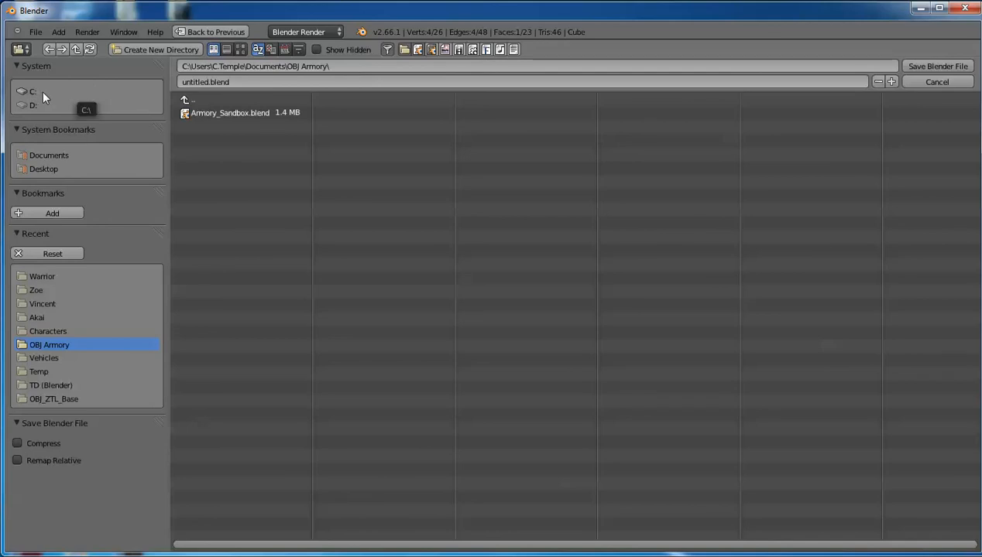
pyautogui.click(196, 82)
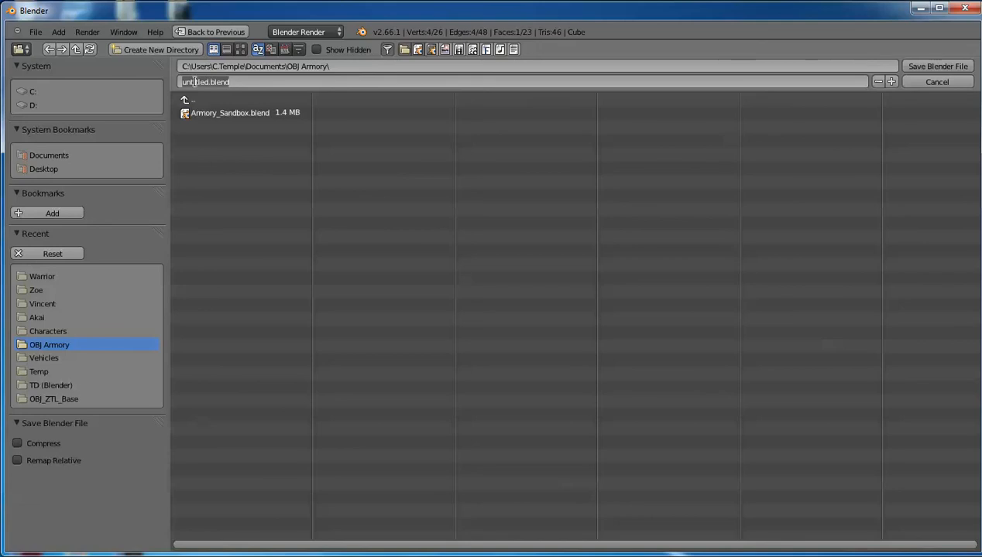
pyautogui.write('TU')
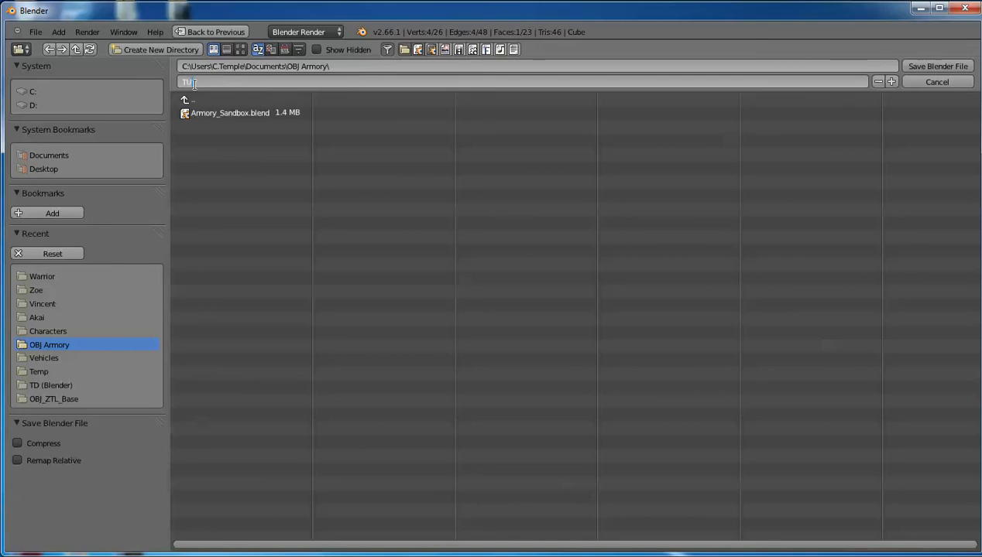
pyautogui.write('TORIALcUBE')
pyautogui.click(931, 70)
pyautogui.click(933, 68)
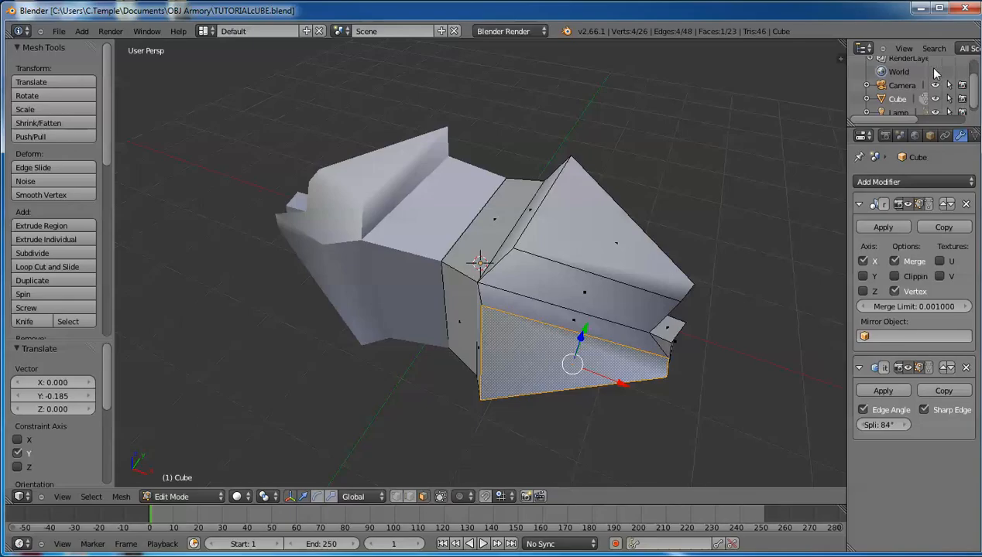
# - Switch to Object Mode and delete the lamp and the camera from the scene
pyautogui.press('Tab')
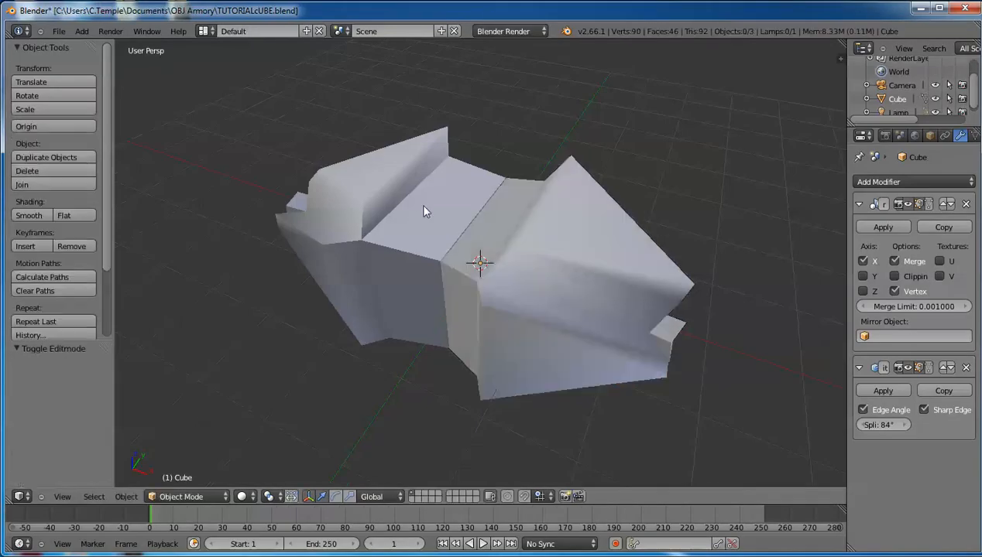
pyautogui.scroll(-5, 475, 171)
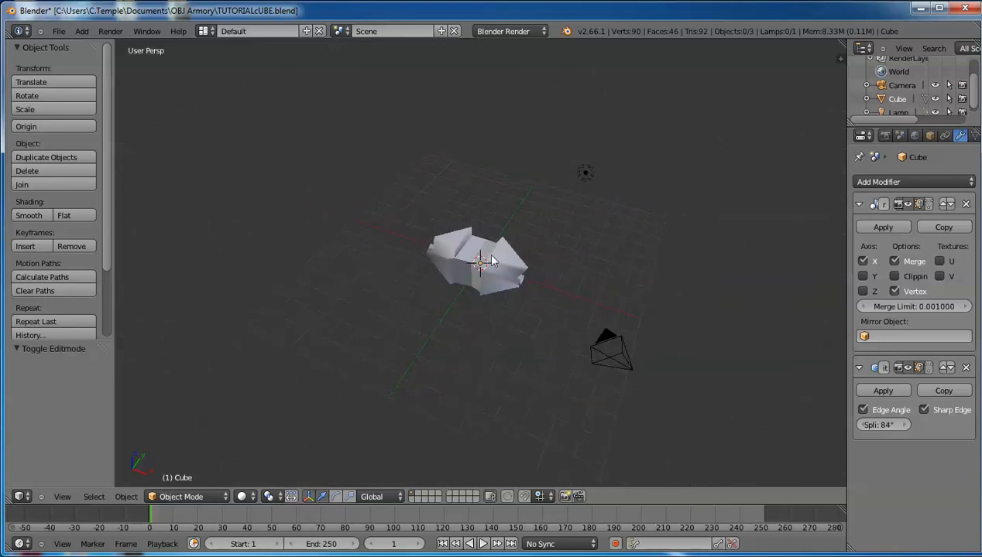
pyautogui.moveTo(492, 347); pyautogui.dragTo(583, 317, button='middle')
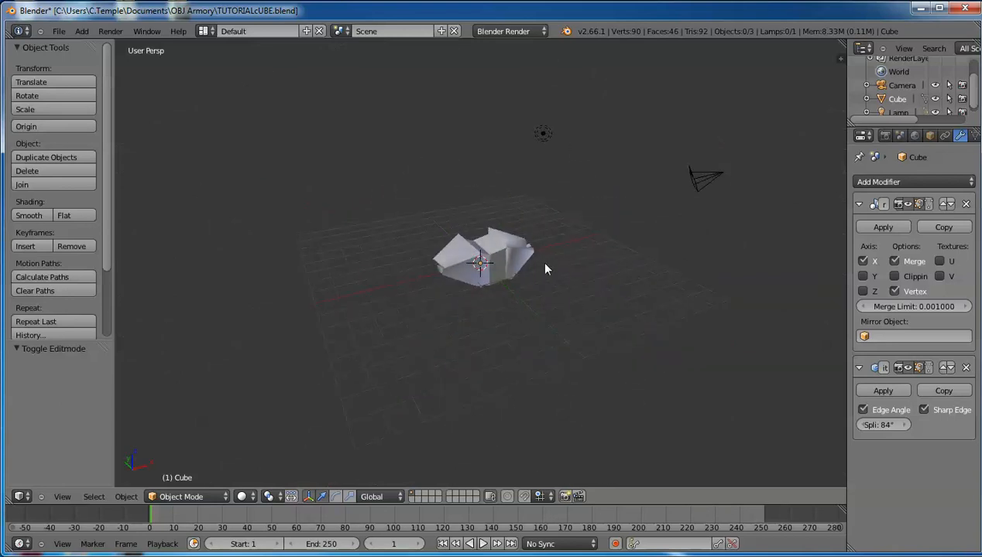
pyautogui.moveTo(624, 241); pyautogui.dragTo(603, 290, button='middle')
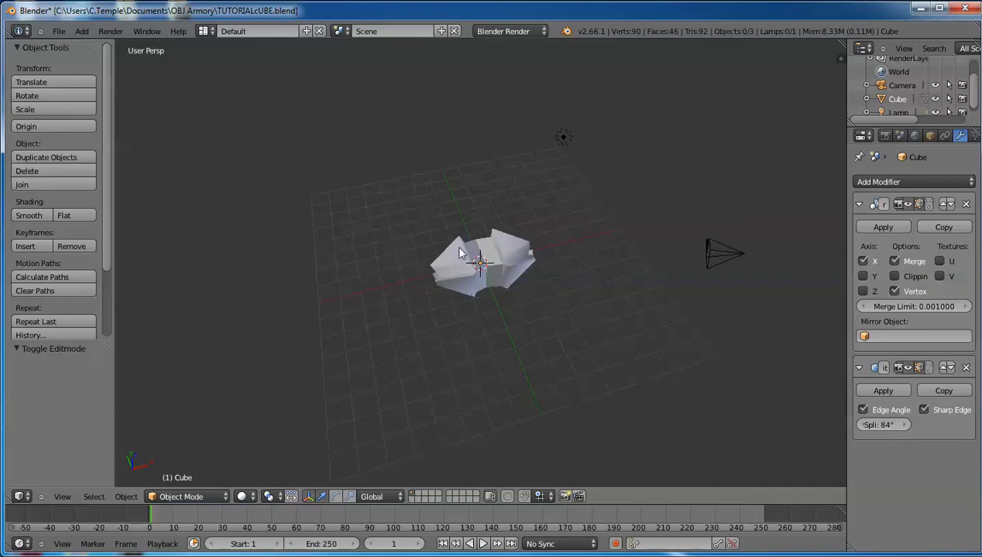
pyautogui.rightClick(562, 137)
pyautogui.keyDown('shift'); pyautogui.rightClick(720, 253); pyautogui.keyUp('shift')
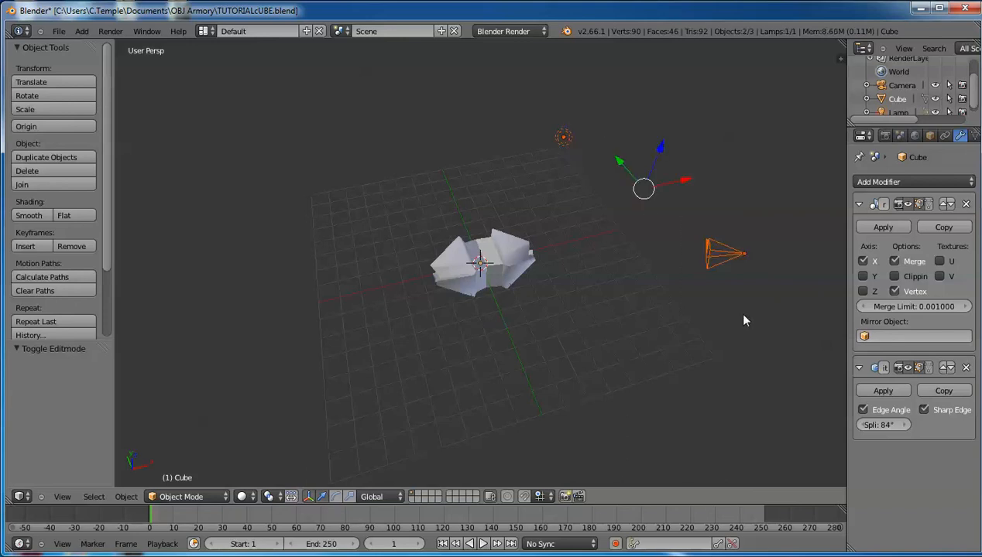
pyautogui.press('x')
pyautogui.click(741, 316)
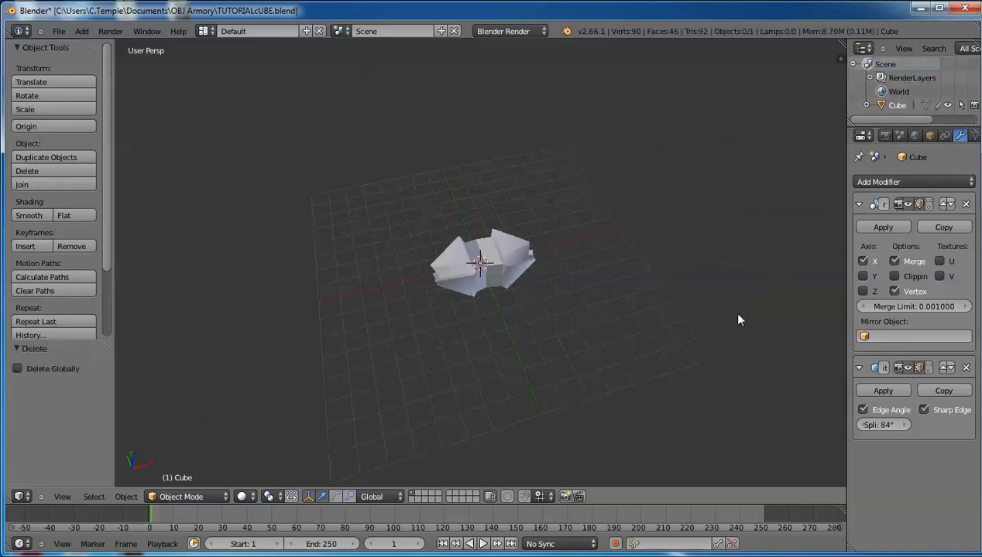
# - Review the available import formats and the Import-Export add-ons in the user preferences, and close the preferences
pyautogui.click(57, 32)
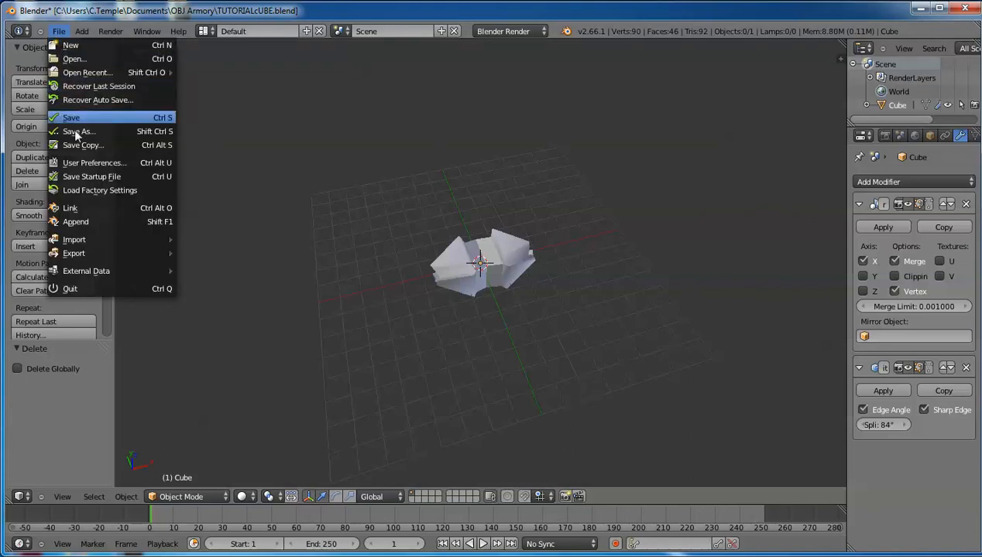
pyautogui.moveTo(159, 254)
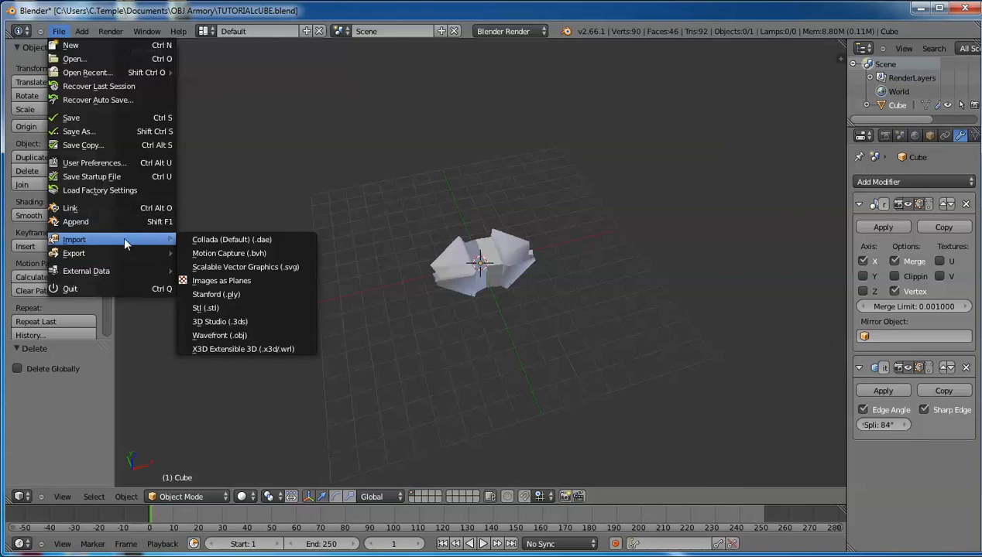
pyautogui.click(114, 167)
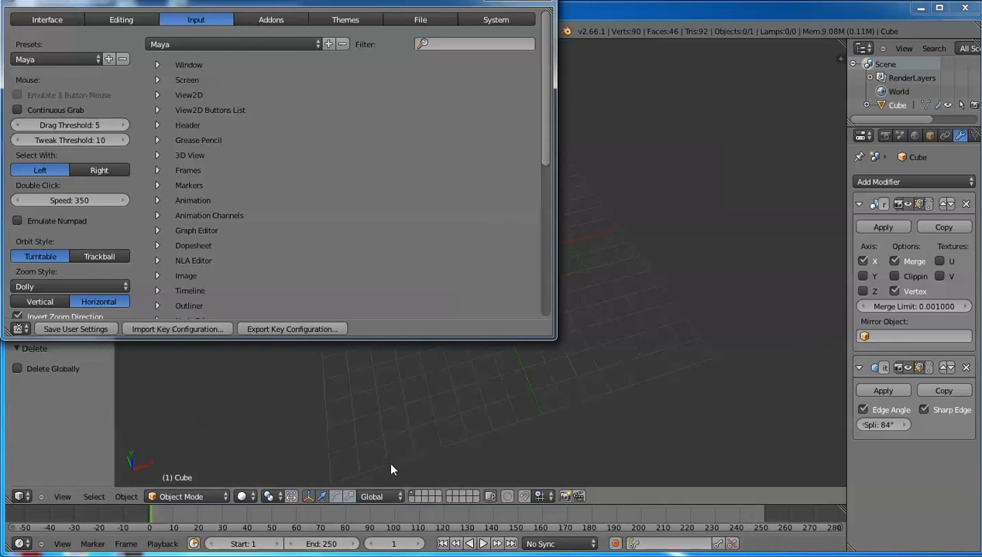
pyautogui.moveTo(315, 556)
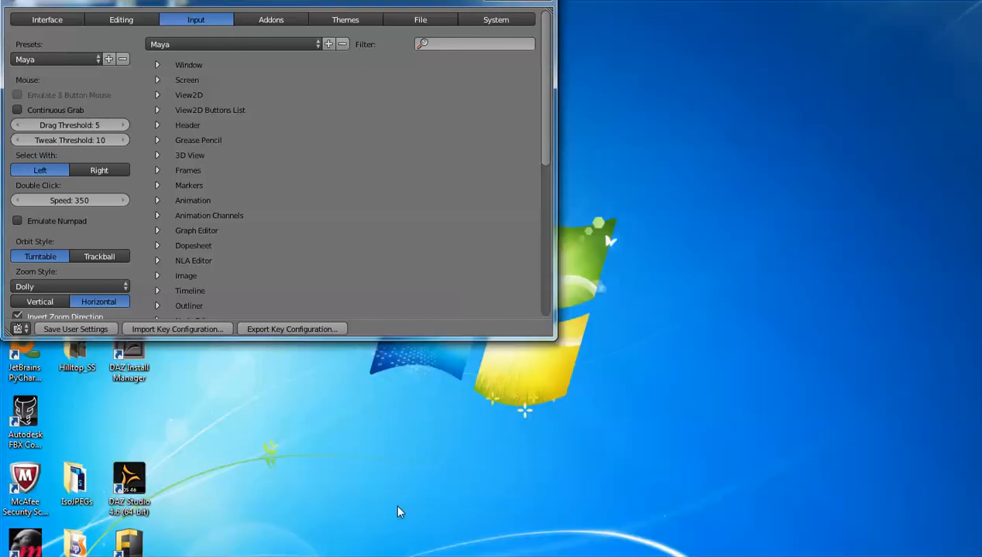
pyautogui.click(393, 500)
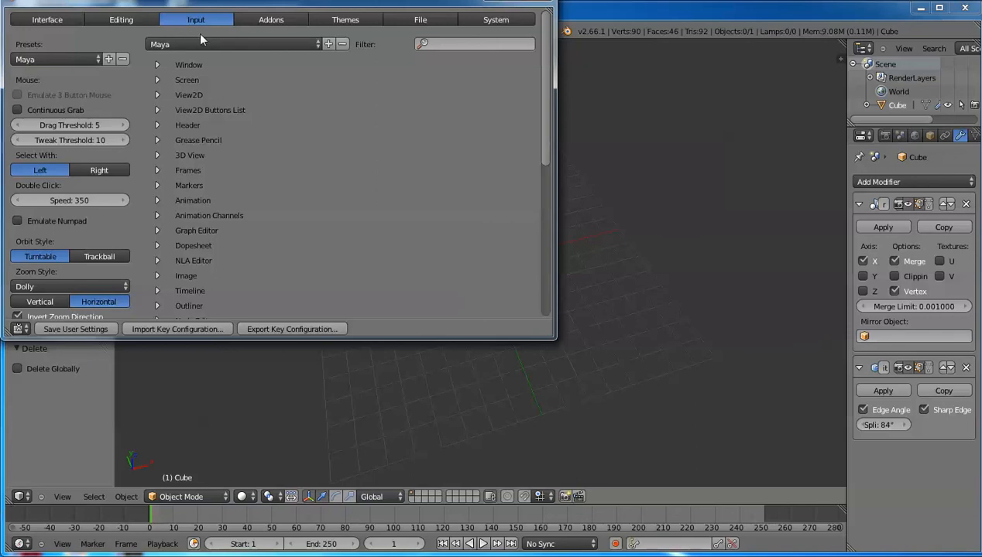
pyautogui.click(279, 22)
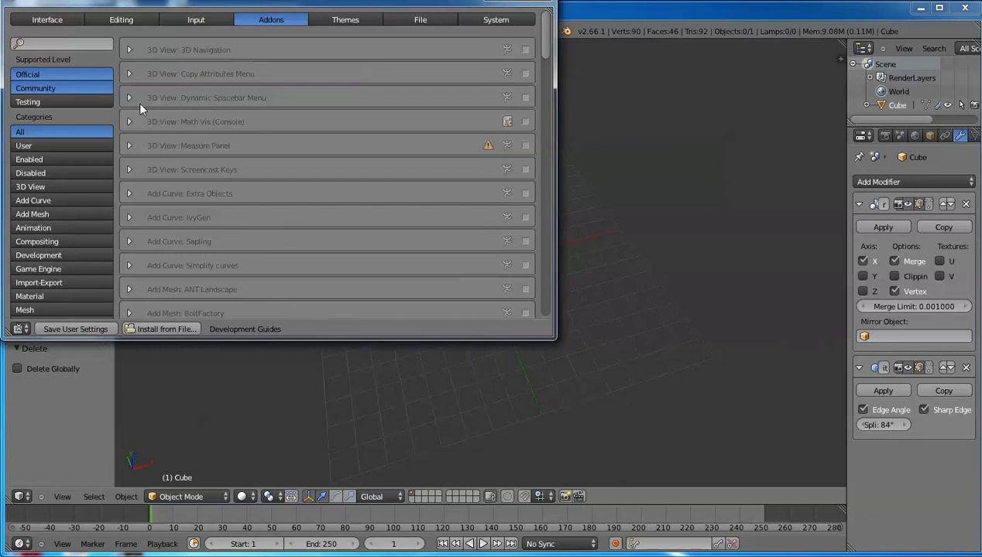
pyautogui.click(72, 286)
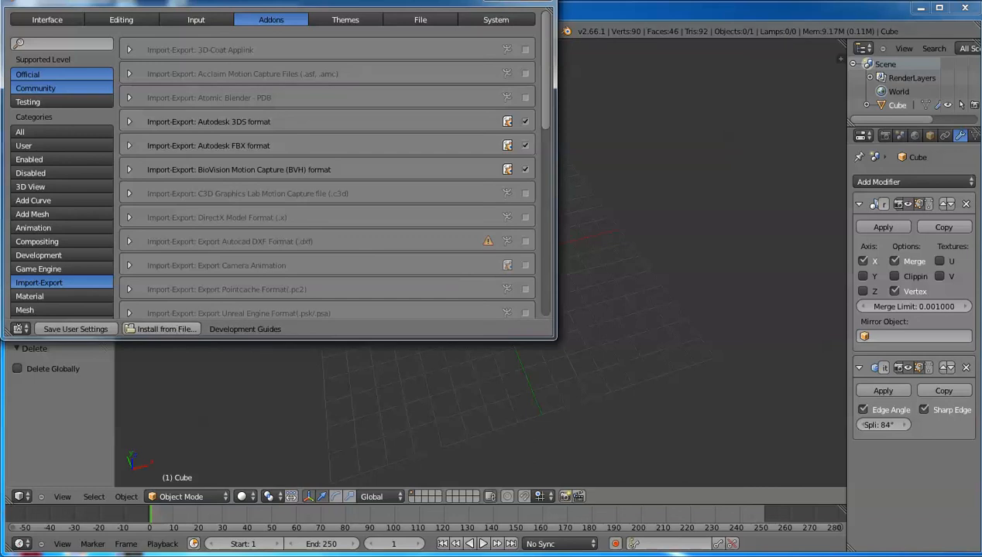
pyautogui.click(486, 5)
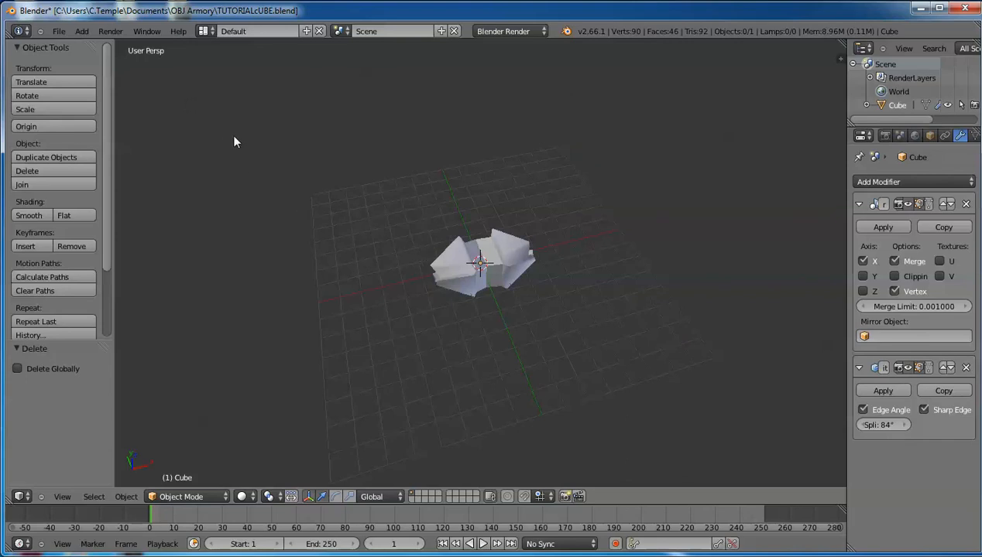
pyautogui.click(58, 31)
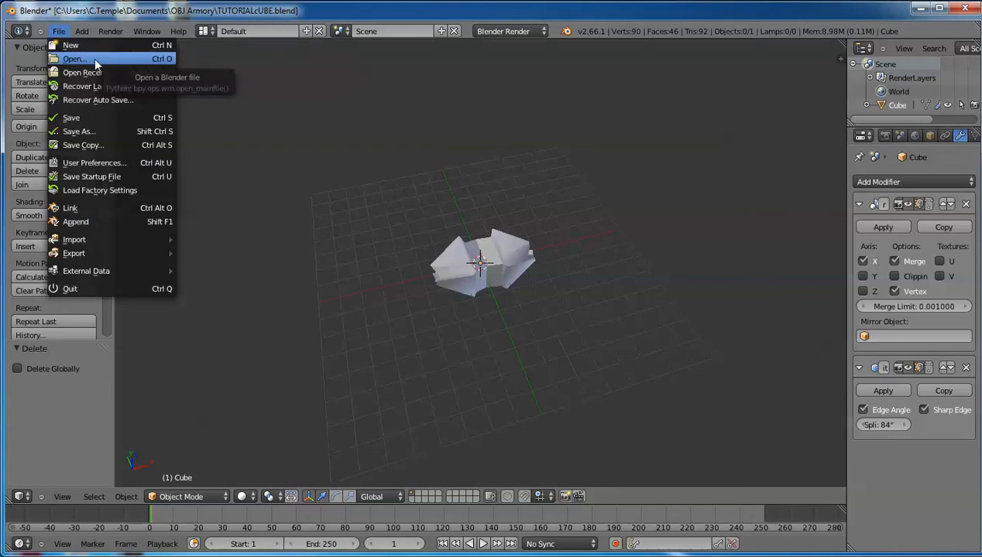
pyautogui.moveTo(119, 72)
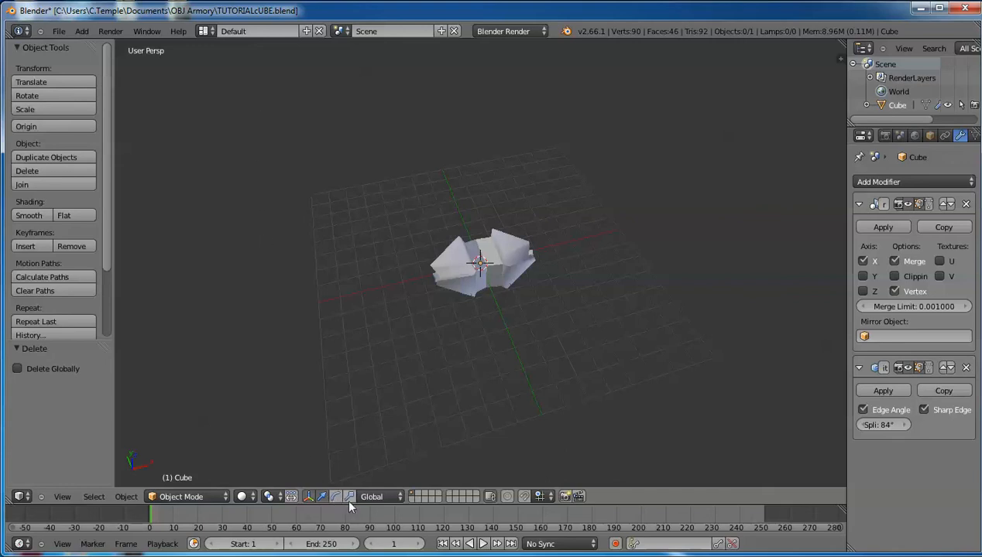
# - Select the cube object and toggle the 3D manipulator's display off and back on
pyautogui.rightClick(456, 280)
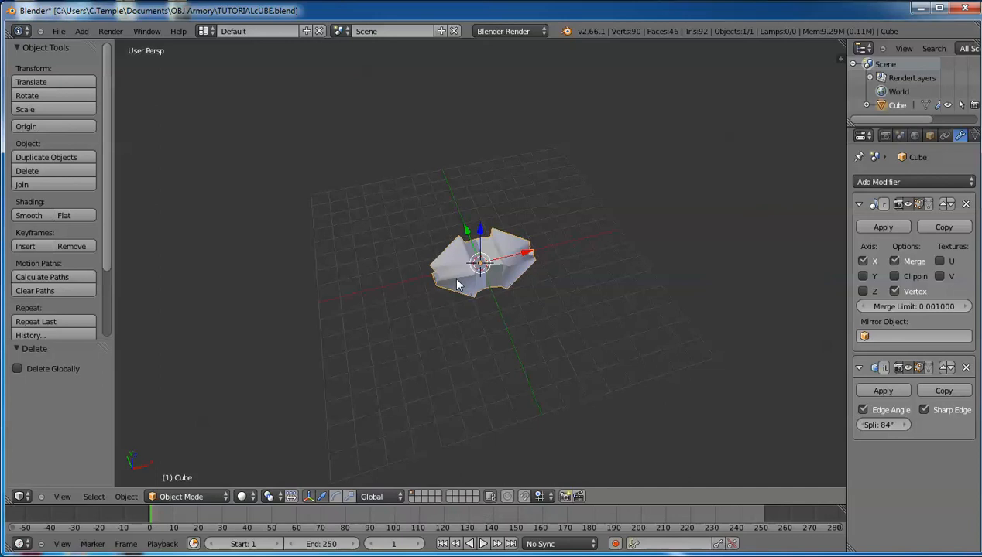
pyautogui.hotkey('ctrl', 'space')
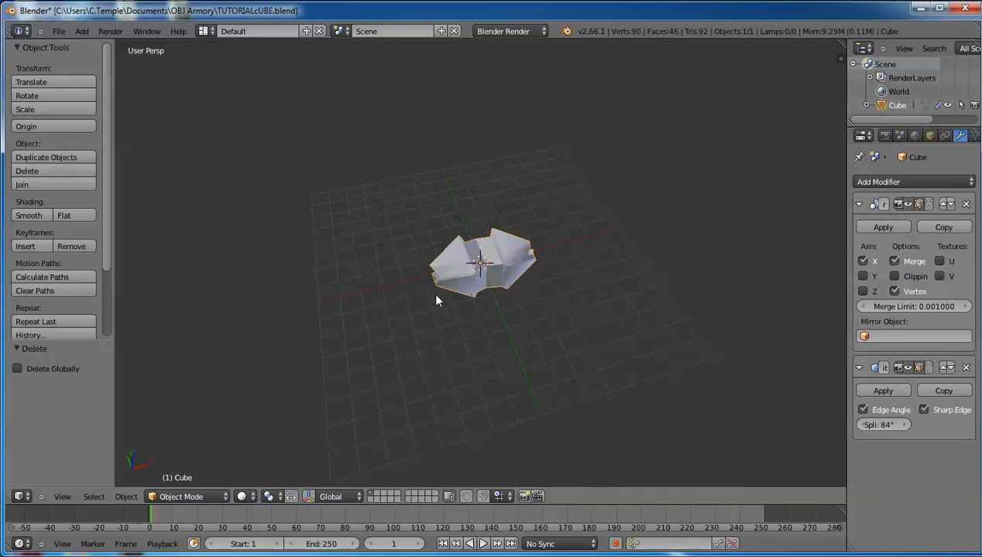
pyautogui.hotkey('ctrl', 'space')
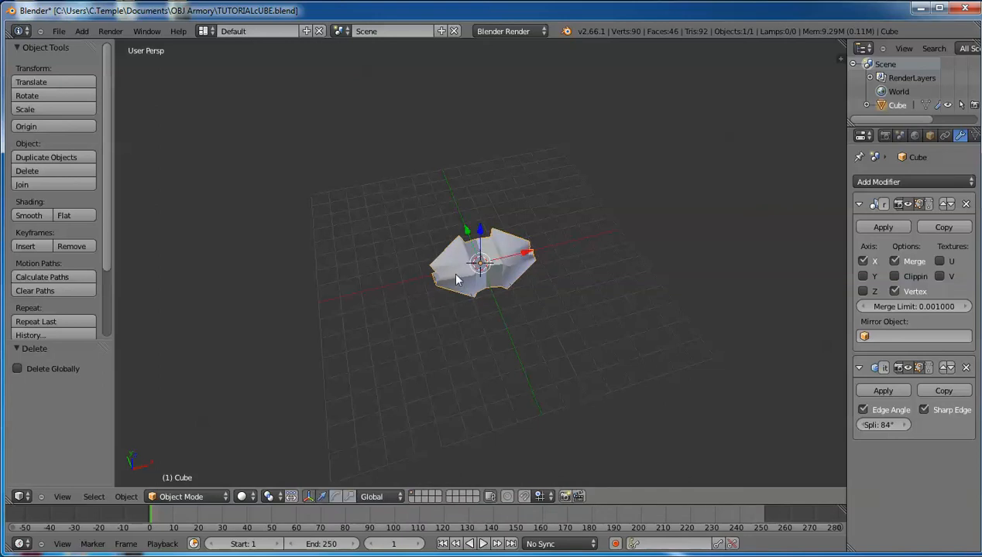
pyautogui.click(308, 497)
pyautogui.click(308, 496)
# - Set the cube's transform orientation to View and check the manipulator axes from another viewing angle
pyautogui.click(399, 499)
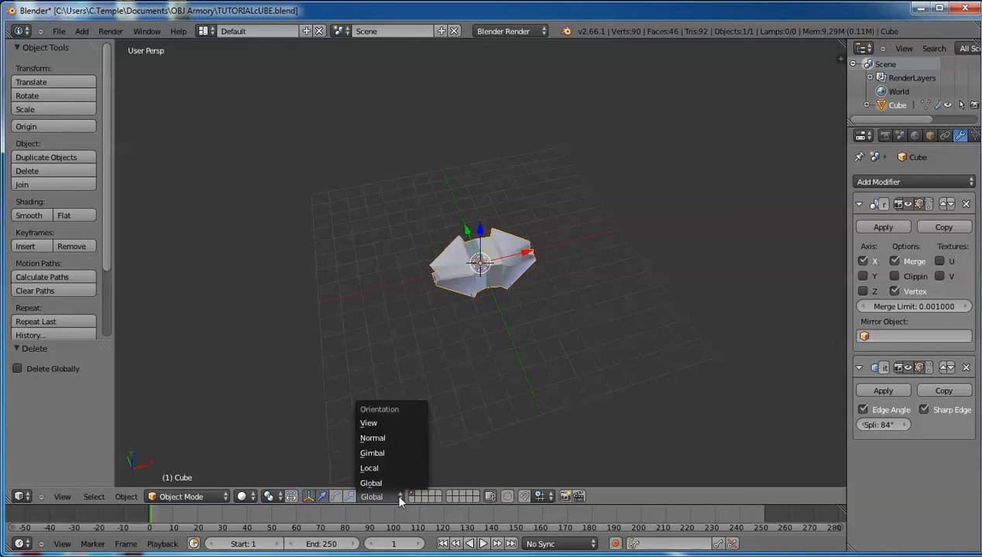
pyautogui.click(391, 430)
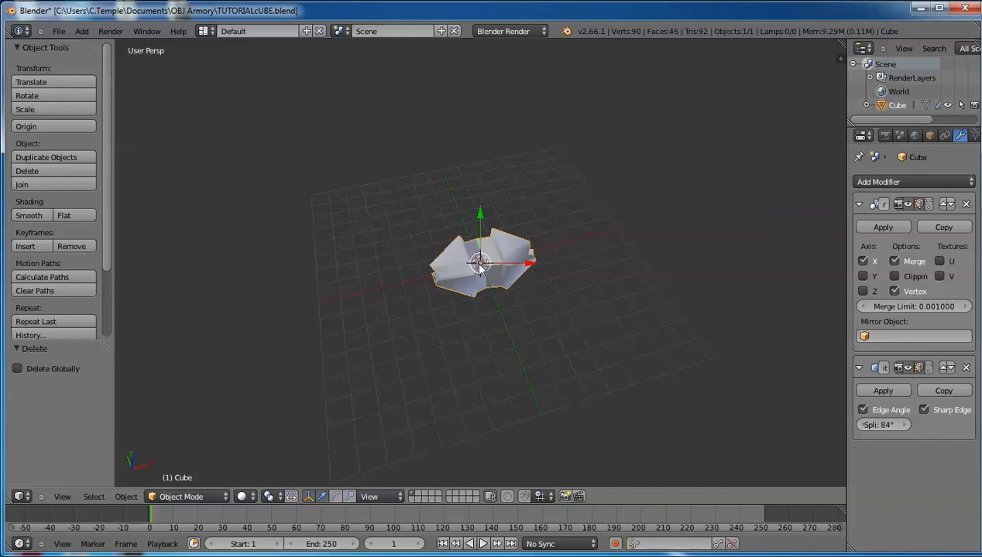
pyautogui.moveTo(506, 356); pyautogui.dragTo(405, 315, button='middle')
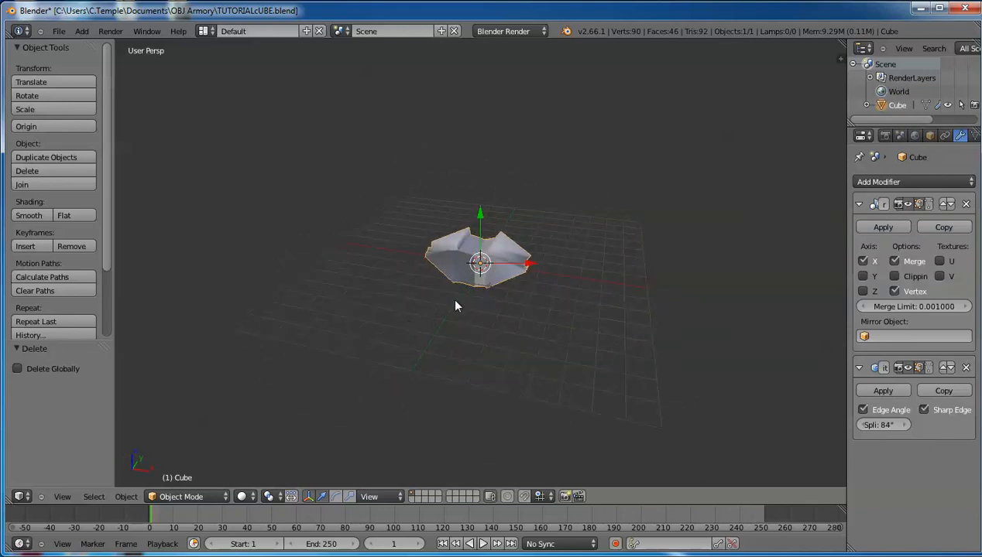